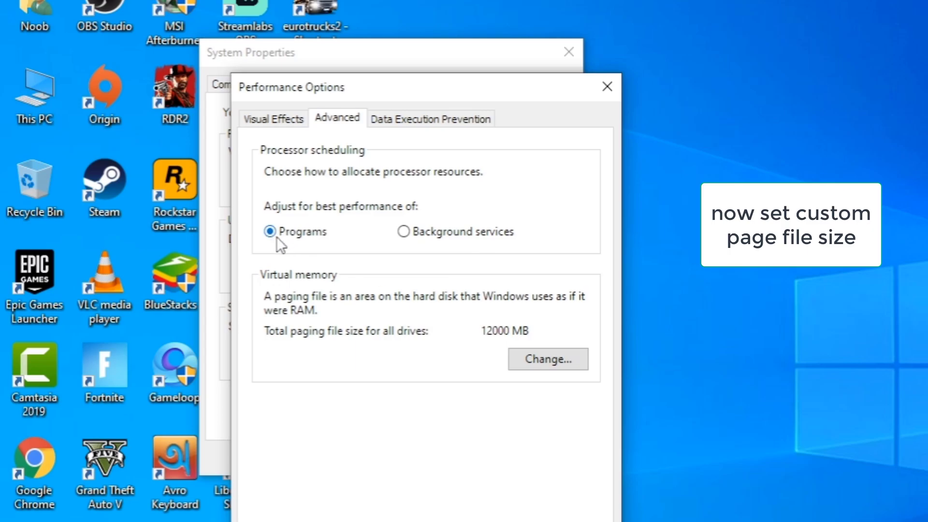
# - Check the custom initial and maximum paging file size of drive C: in the virtual memory settings, and leave System Properties
pyautogui.click(535, 356)
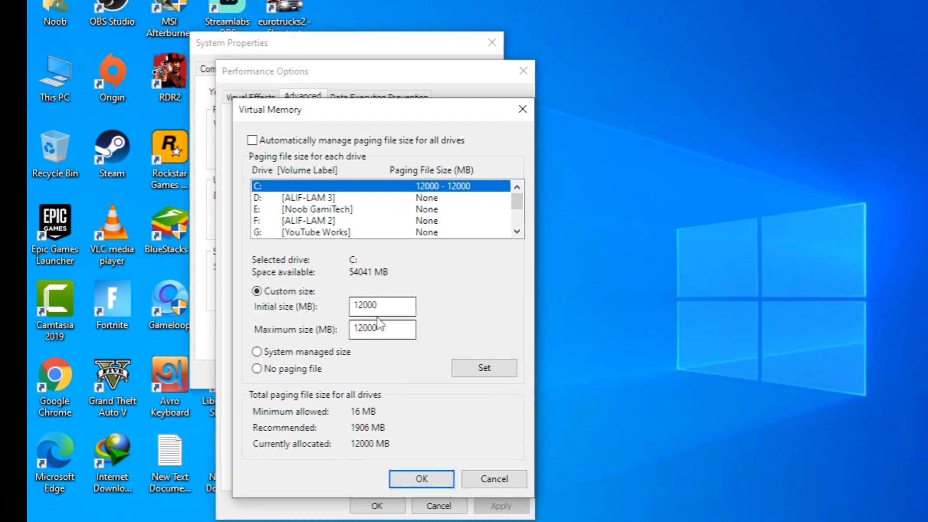
pyautogui.moveTo(431, 375); pyautogui.dragTo(345, 375)
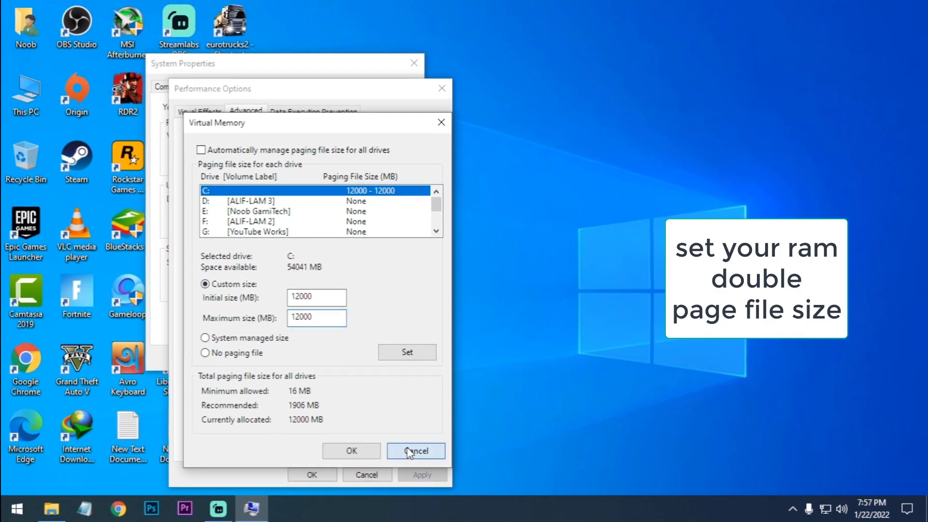
pyautogui.click(494, 478)
pyautogui.click(344, 477)
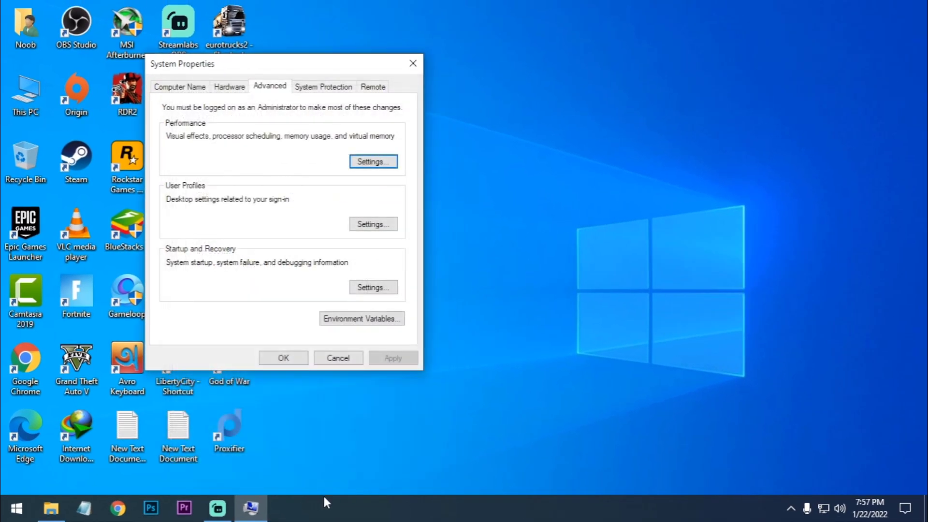
pyautogui.click(333, 360)
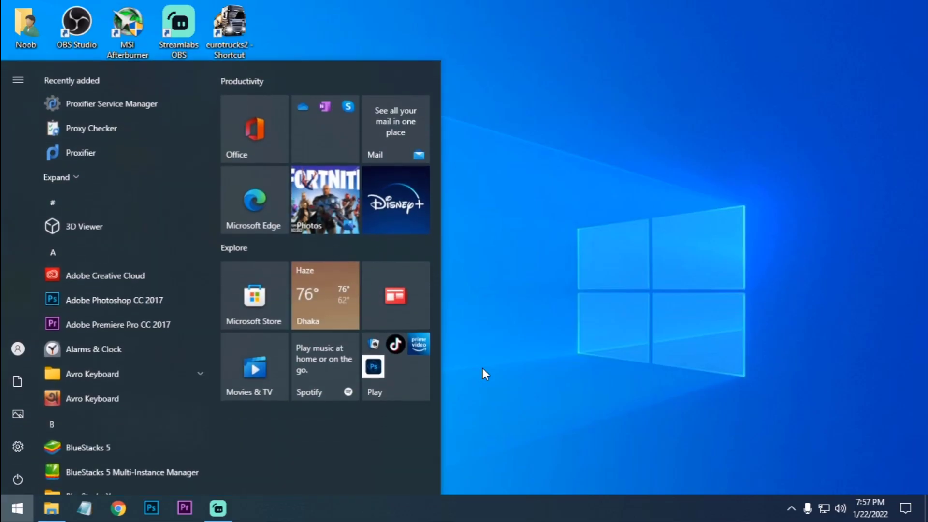
# - Find the Background apps page in Windows Settings and turn off letting apps run in the background
pyautogui.click(35, 444)
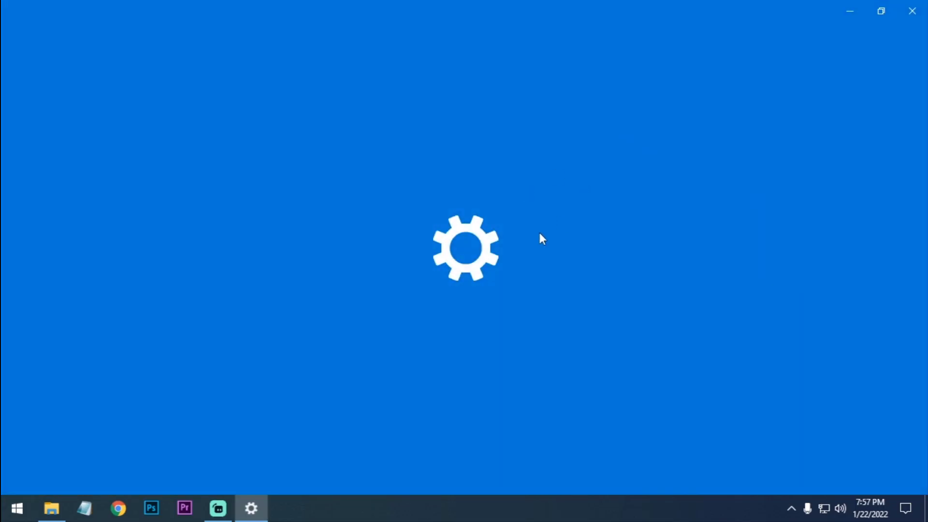
pyautogui.click(449, 159)
pyautogui.write('back')
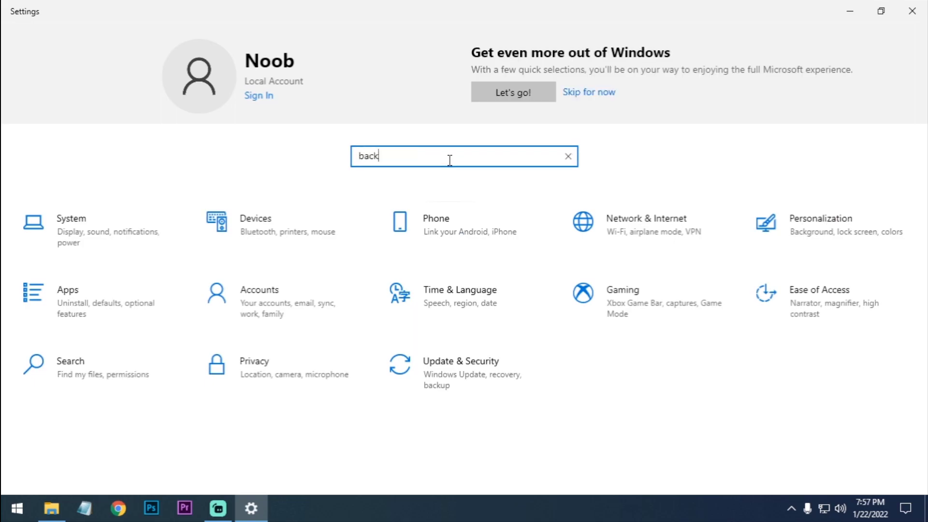
pyautogui.write('g')
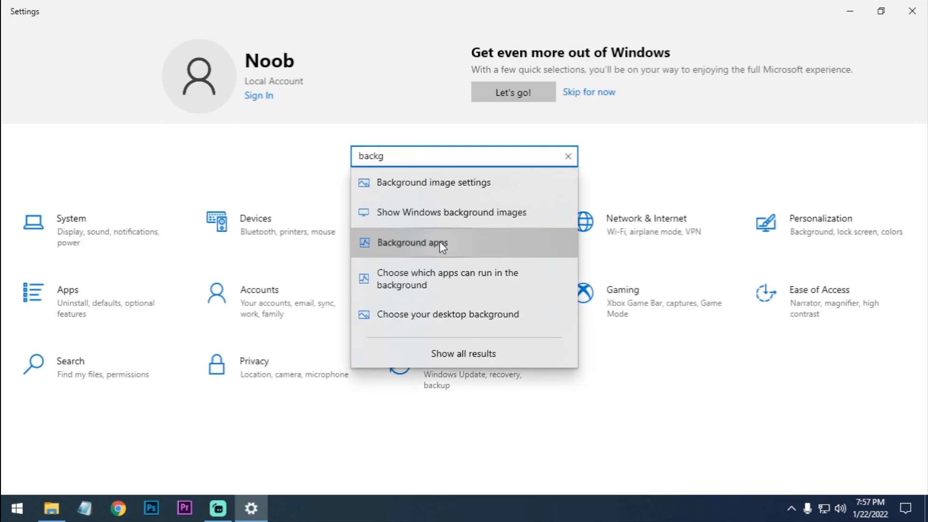
pyautogui.click(442, 244)
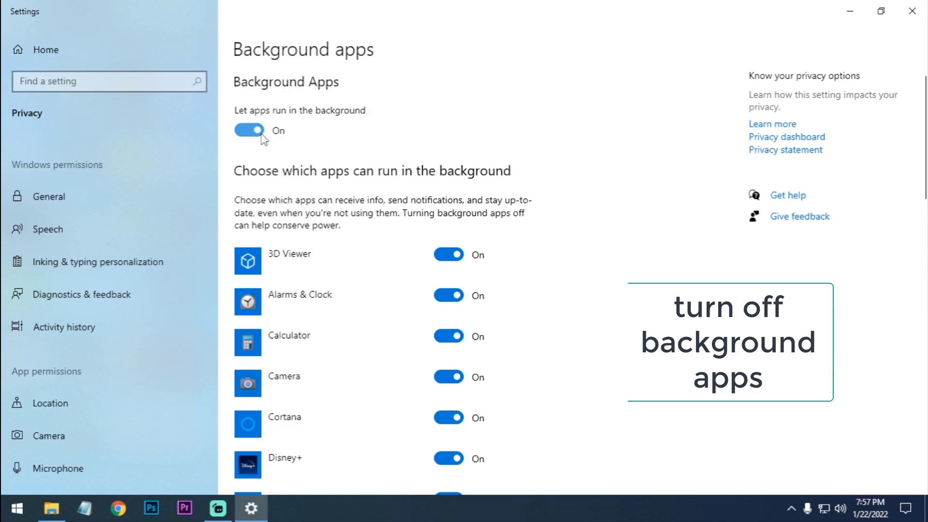
pyautogui.scroll(-15, 926, 176)
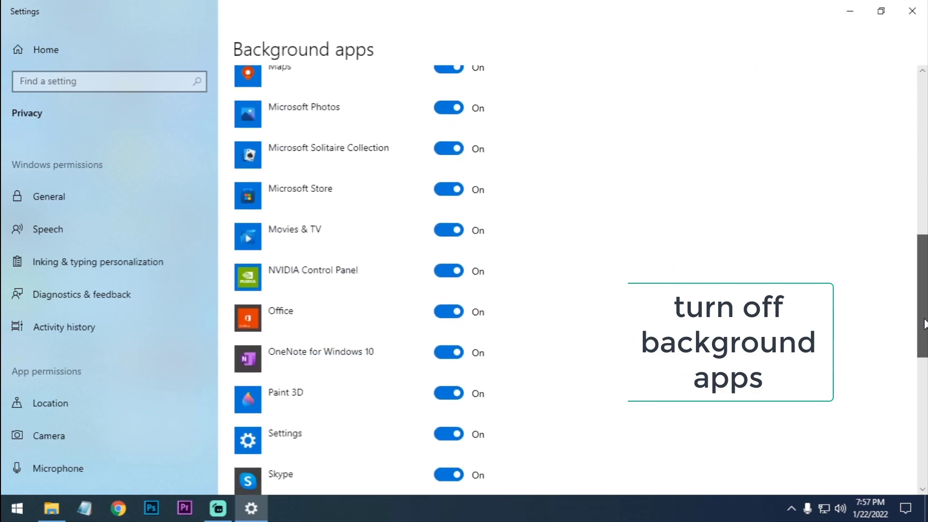
pyautogui.scroll(15, 580, 276)
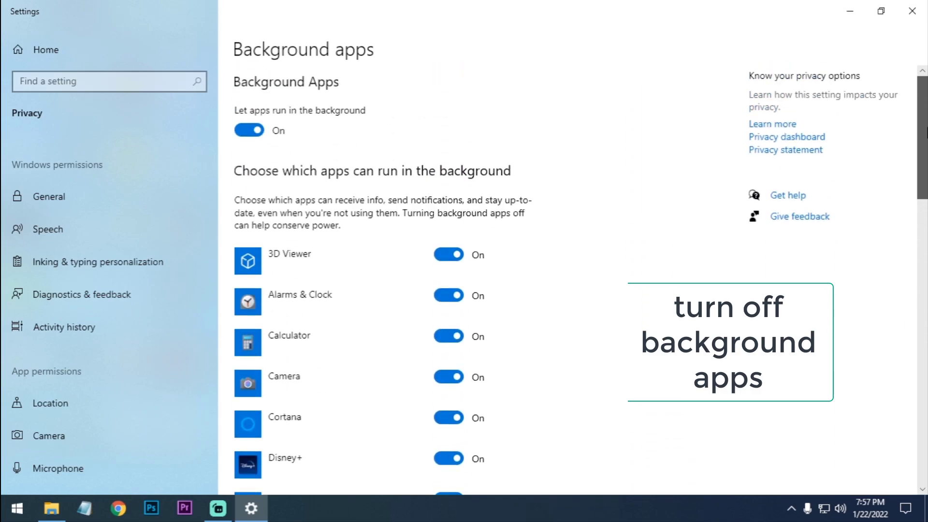
pyautogui.click(246, 130)
# - Check the Game Mode and Xbox Game Bar settings by searching for "game" and "xbox", and close Settings
pyautogui.click(103, 82)
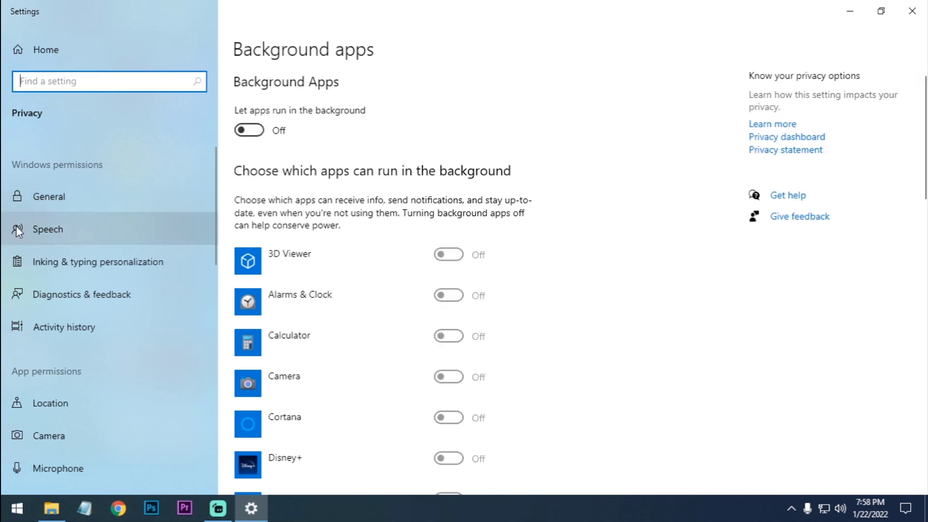
pyautogui.write('game')
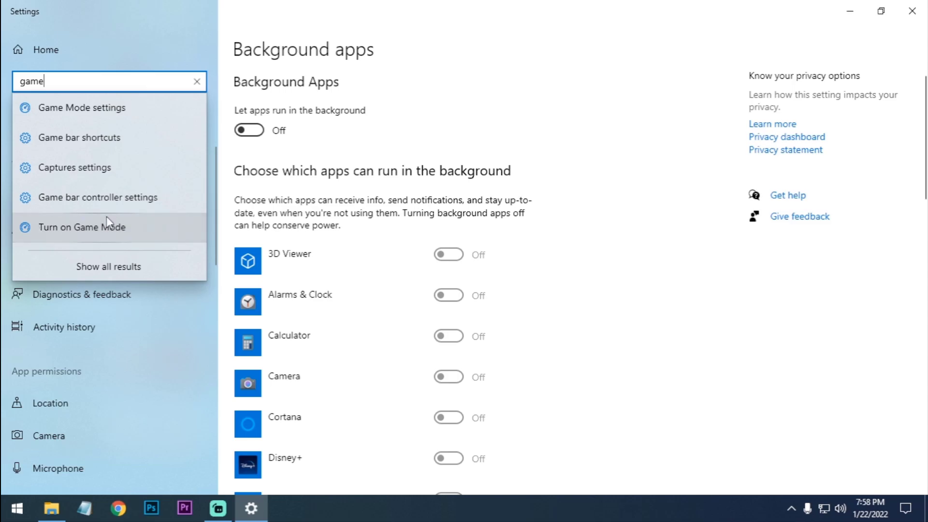
pyautogui.click(129, 112)
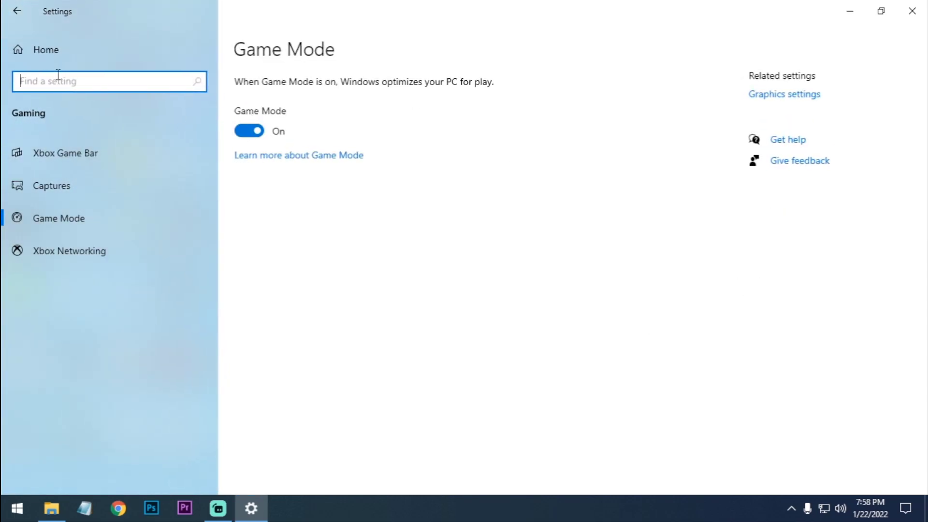
pyautogui.write('xbox')
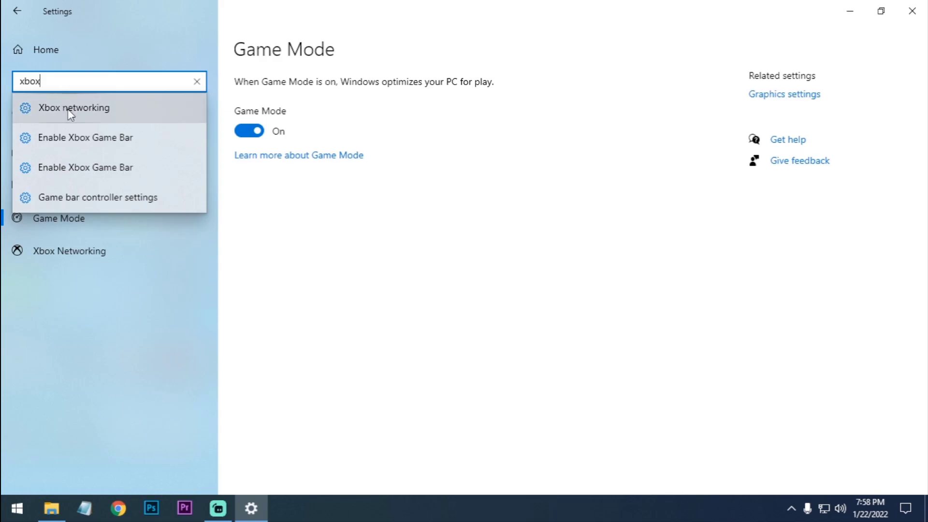
pyautogui.click(99, 192)
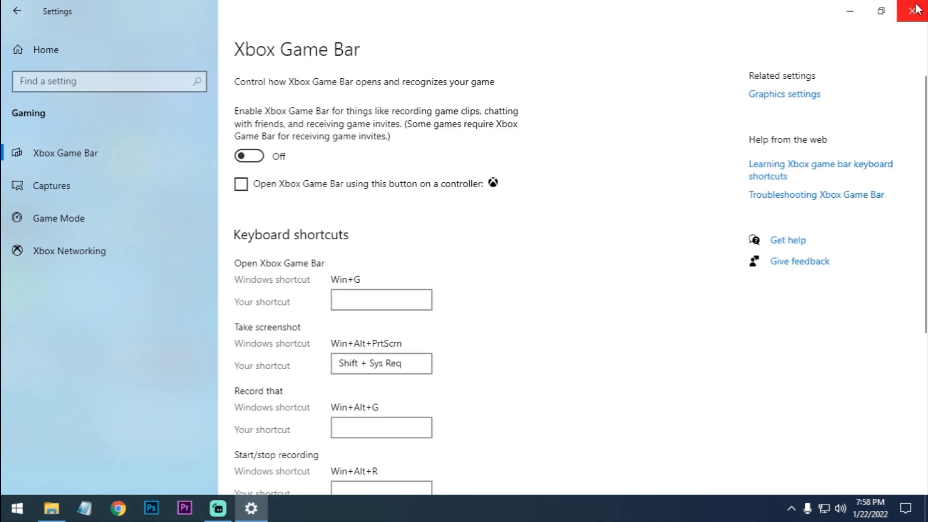
pyautogui.click(786, 95)
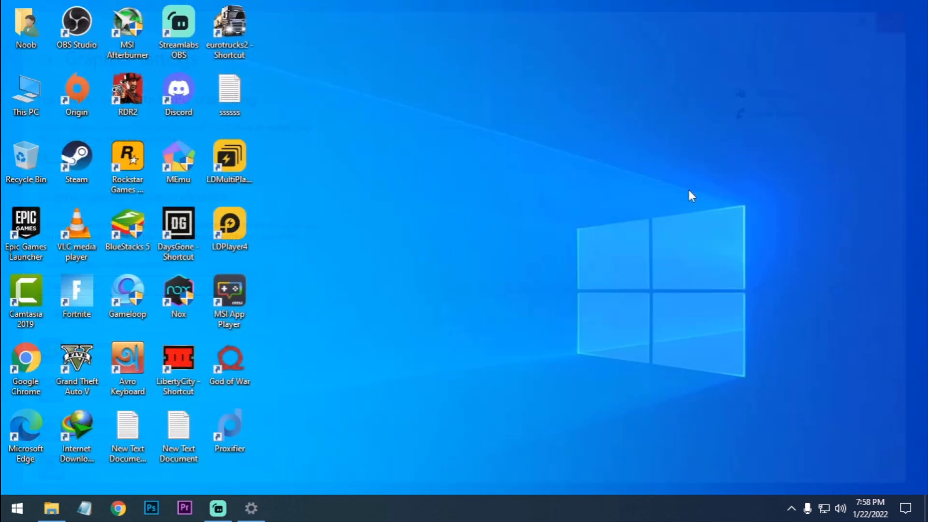
pyautogui.rightClick(459, 98)
pyautogui.click(476, 137)
pyautogui.rightClick(435, 105)
pyautogui.click(440, 146)
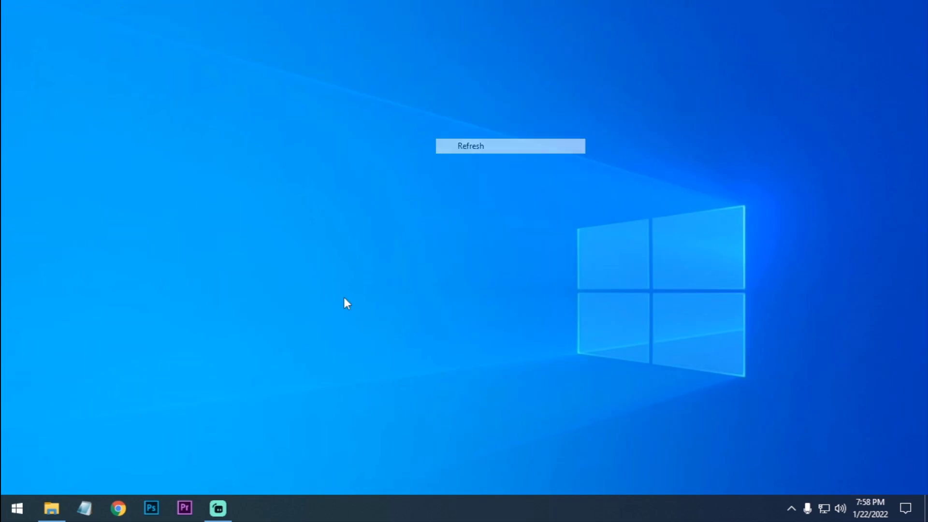
# - Switch to Google Chrome and open the MSI App Player page at msi.com/Landing/appplayer
pyautogui.click(110, 513)
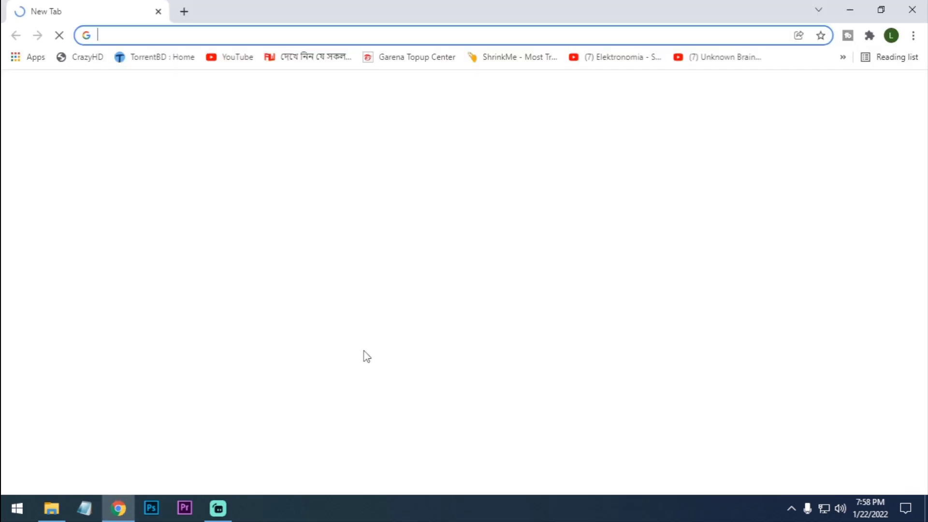
pyautogui.write('msi')
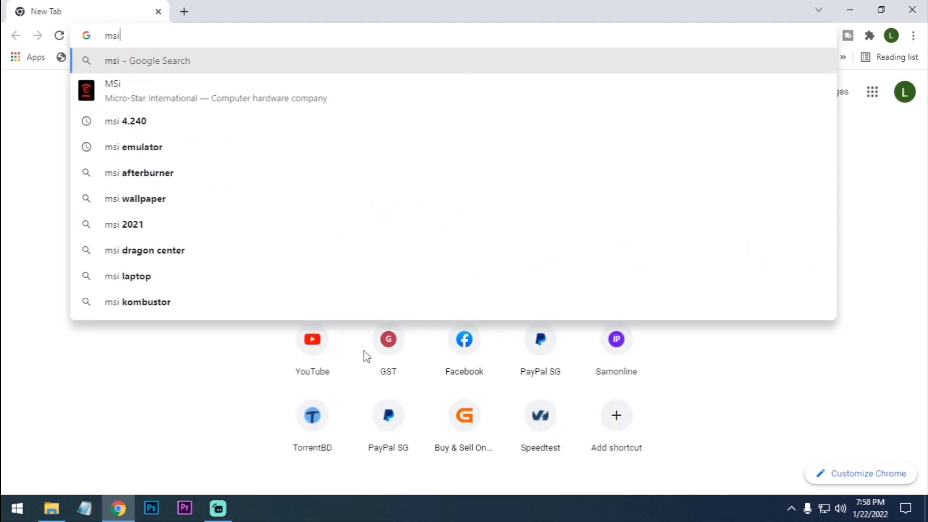
pyautogui.press('Return')
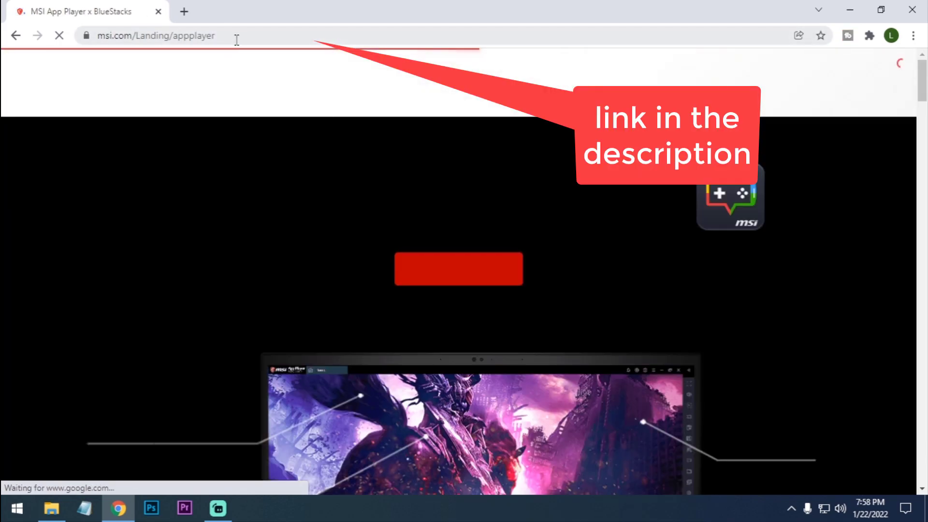
pyautogui.moveTo(228, 37); pyautogui.dragTo(95, 37)
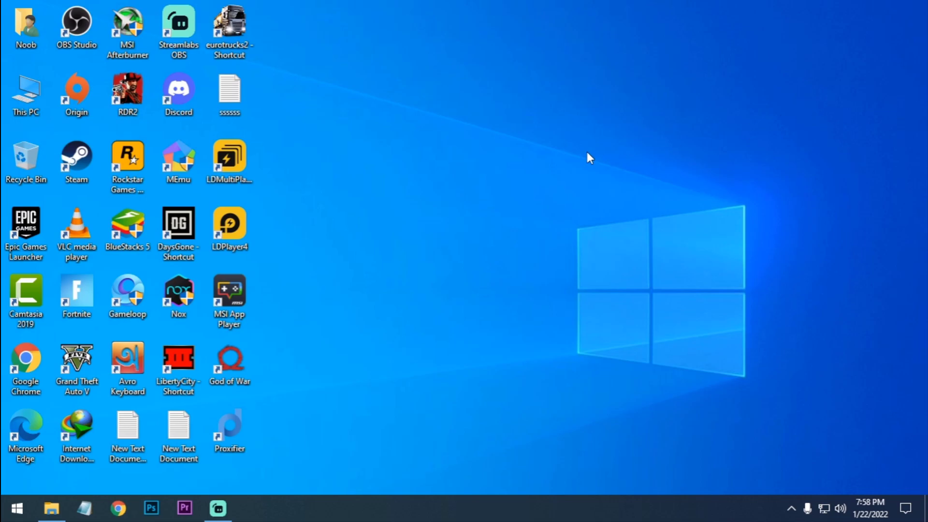
pyautogui.rightClick(510, 126)
pyautogui.click(546, 165)
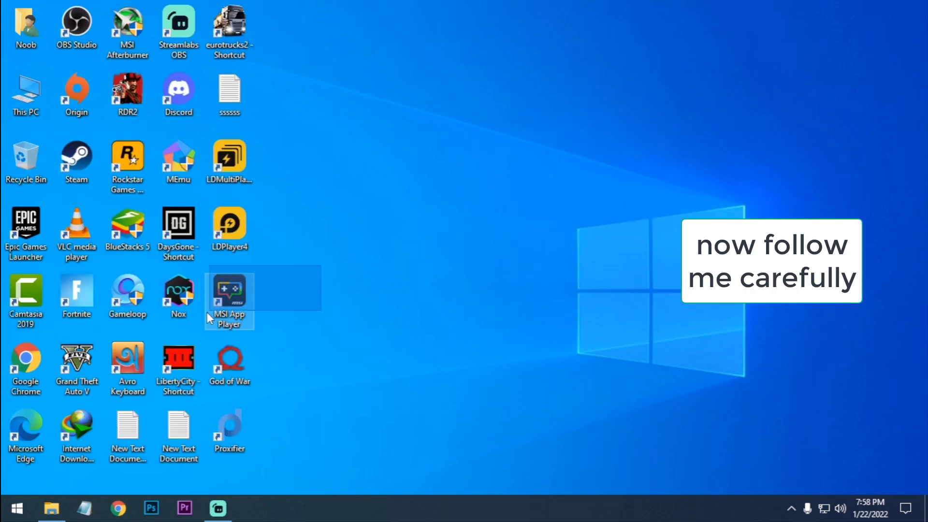
# - Set the MSI App Player shortcut's compatibility to disable fullscreen optimizations and run as an administrator, and apply the properties
pyautogui.rightClick(225, 304)
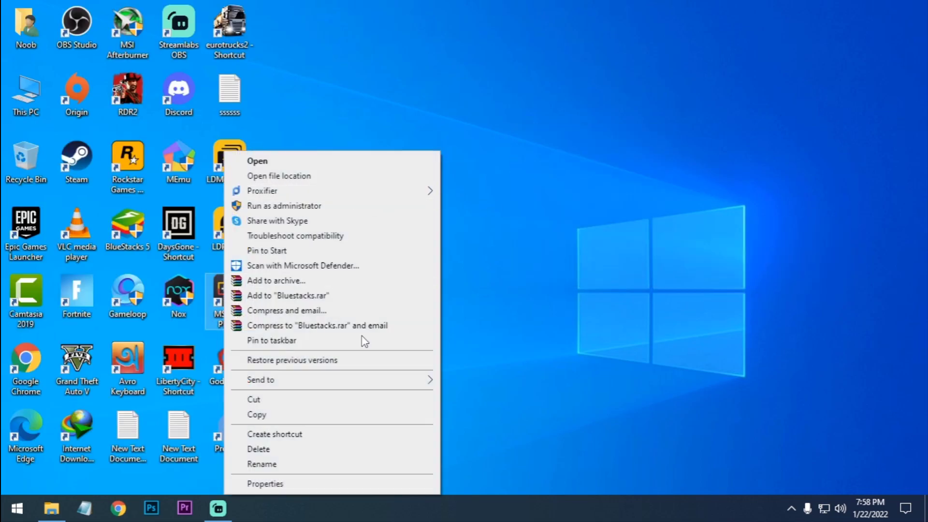
pyautogui.click(263, 482)
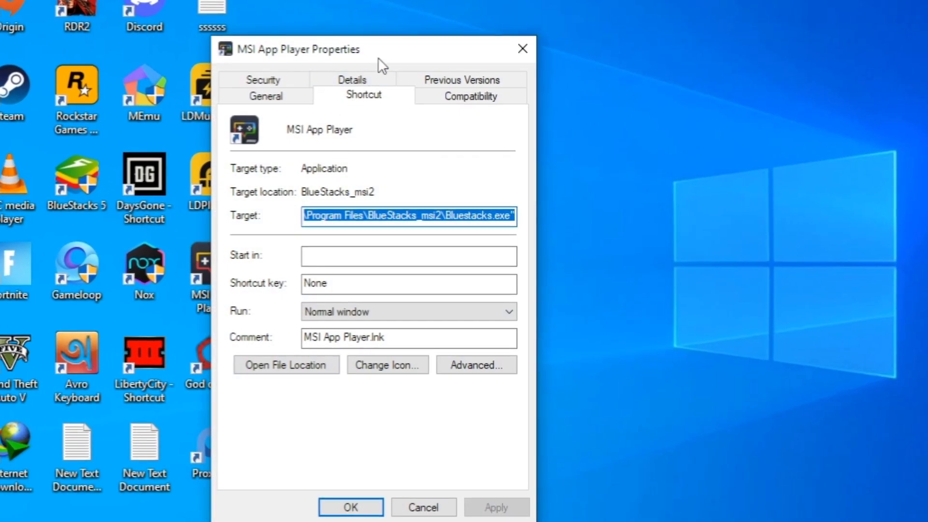
pyautogui.moveTo(378, 59); pyautogui.dragTo(348, 1)
pyautogui.click(420, 89)
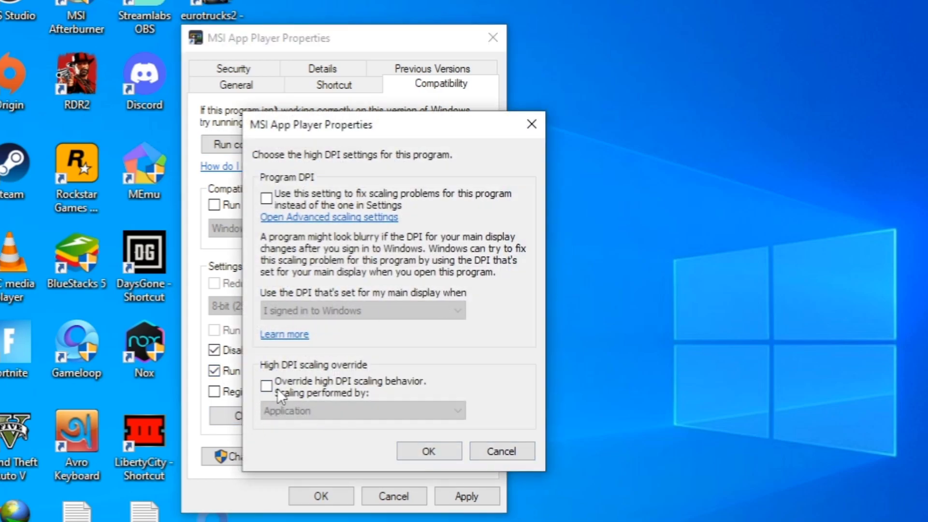
pyautogui.click(424, 451)
pyautogui.click(467, 497)
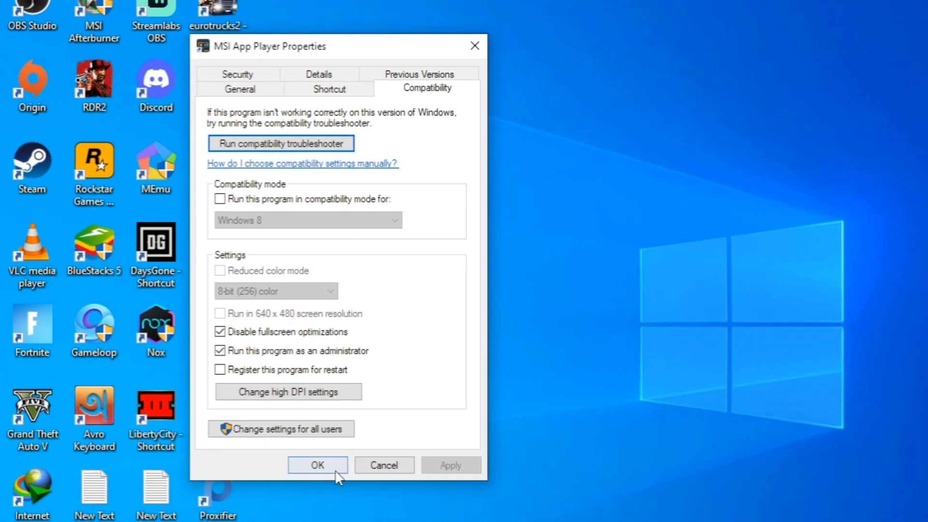
pyautogui.click(321, 496)
# - Open the MSI App Player shortcut's file location and copy the folder path C:\Program Files\BlueStacks_msi2
pyautogui.rightClick(223, 301)
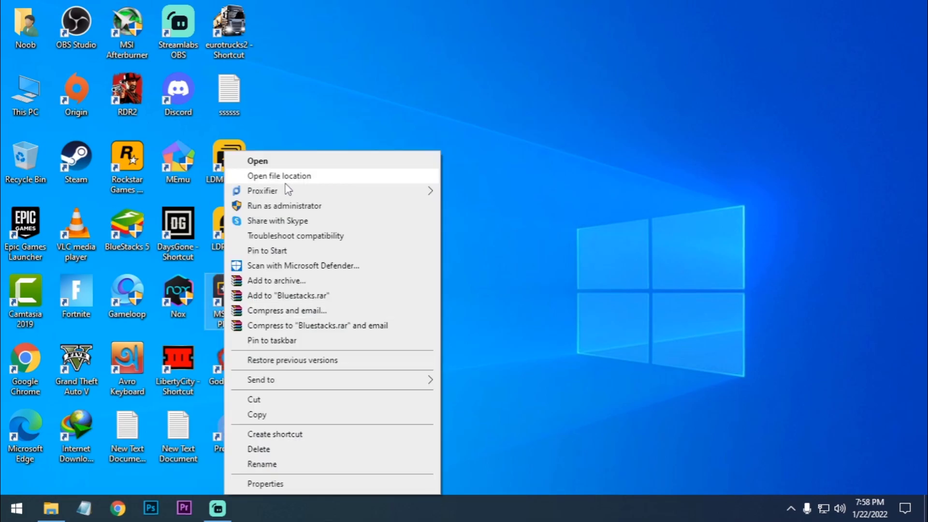
pyautogui.click(279, 177)
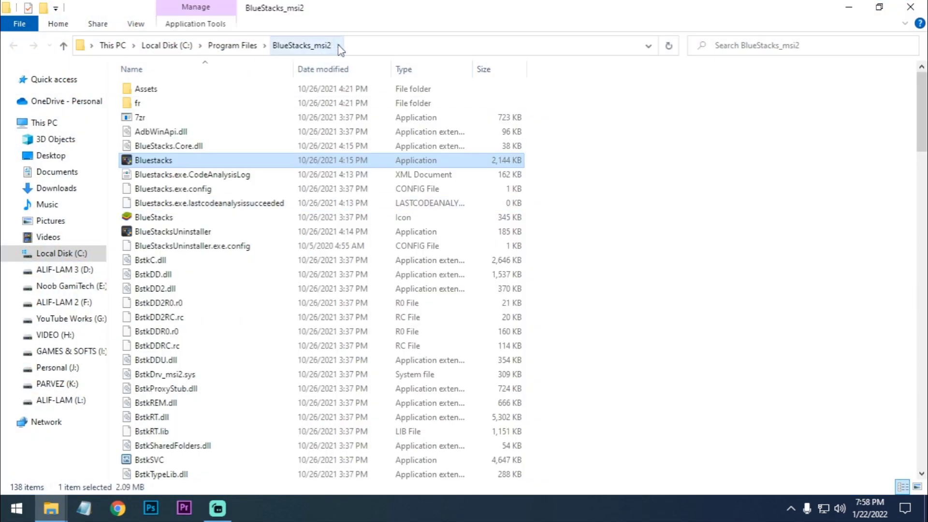
pyautogui.click(337, 46)
pyautogui.rightClick(202, 48)
pyautogui.click(219, 88)
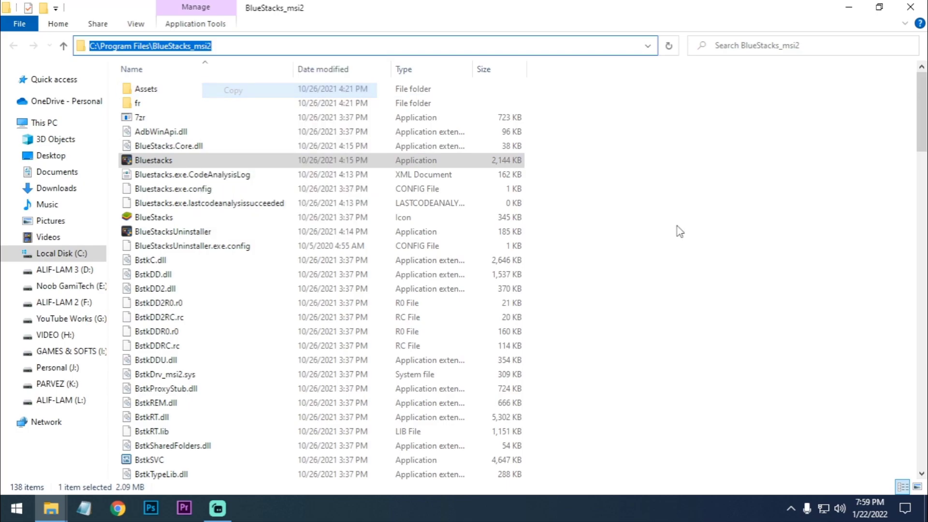
pyautogui.click(674, 230)
# - Search Windows for "gra" and open the Graphics settings
pyautogui.press('super')
pyautogui.write('gra')
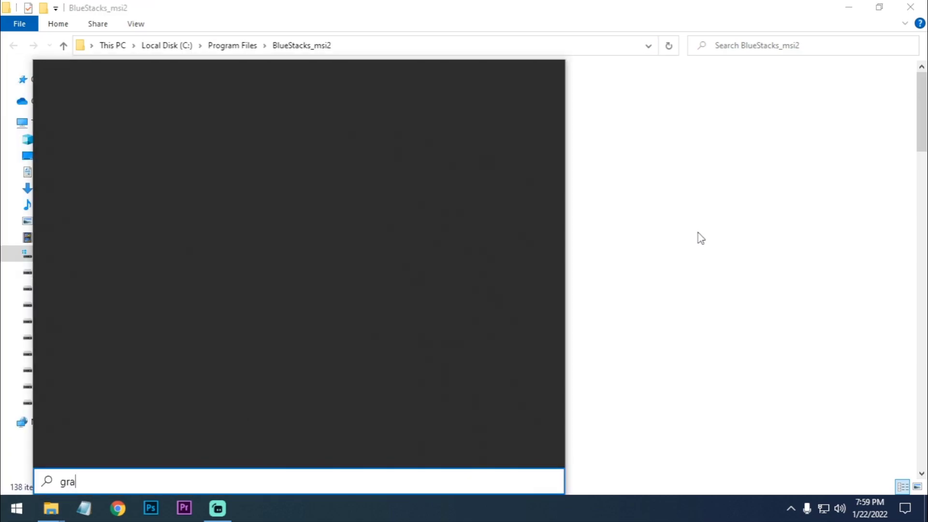
pyautogui.press('Return')
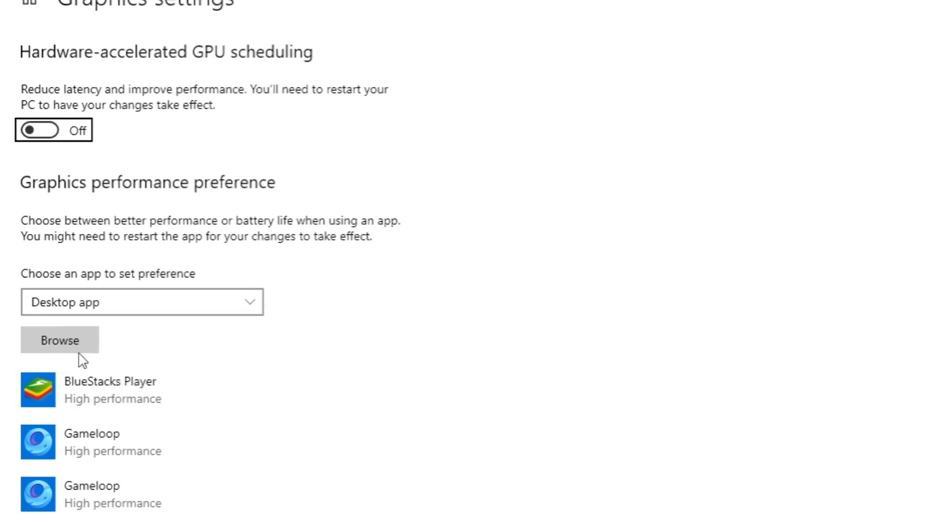
# - Add the Bluestacks application from C:\Program Files\BlueStacks_msi2 to the graphics performance preference list
pyautogui.click(85, 338)
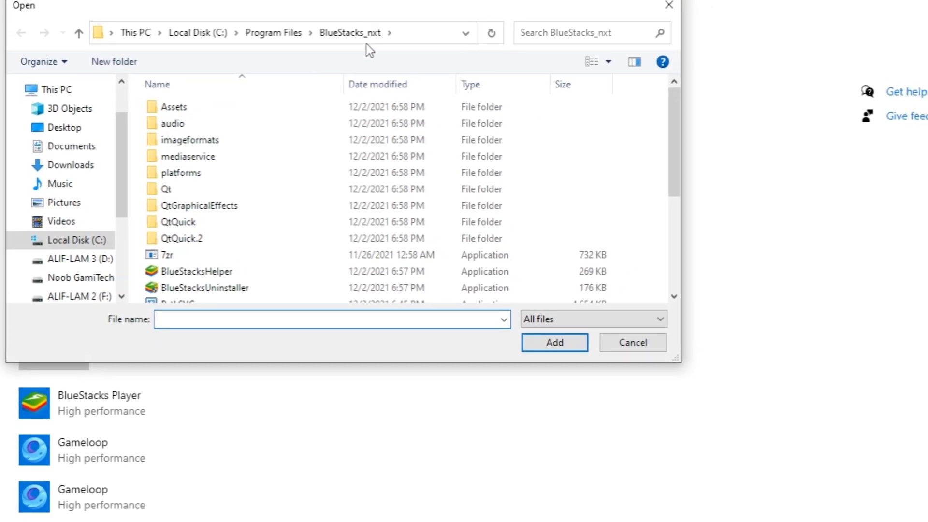
pyautogui.click(410, 34)
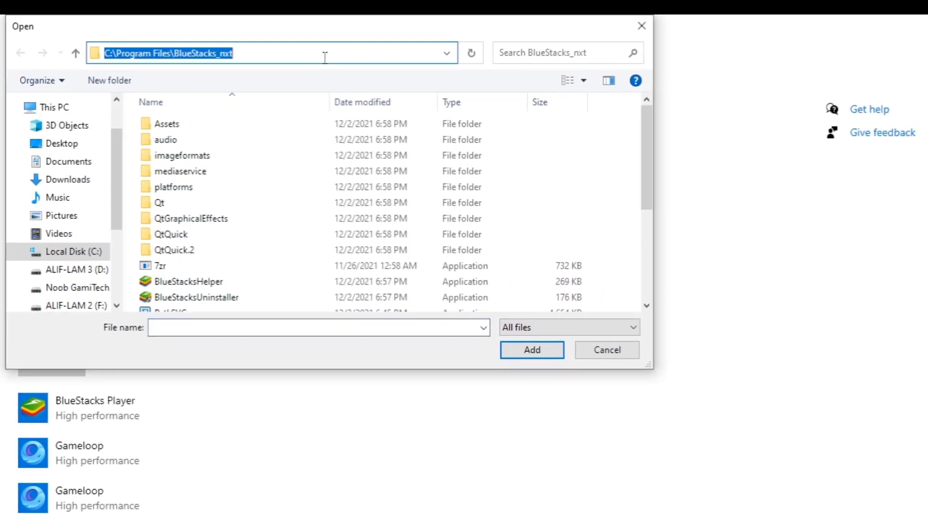
pyautogui.press('Return')
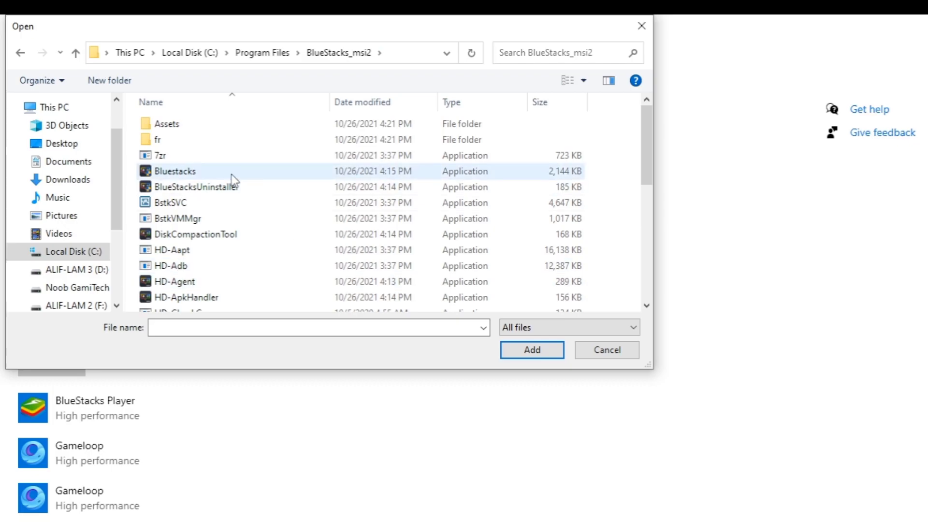
pyautogui.click(198, 175)
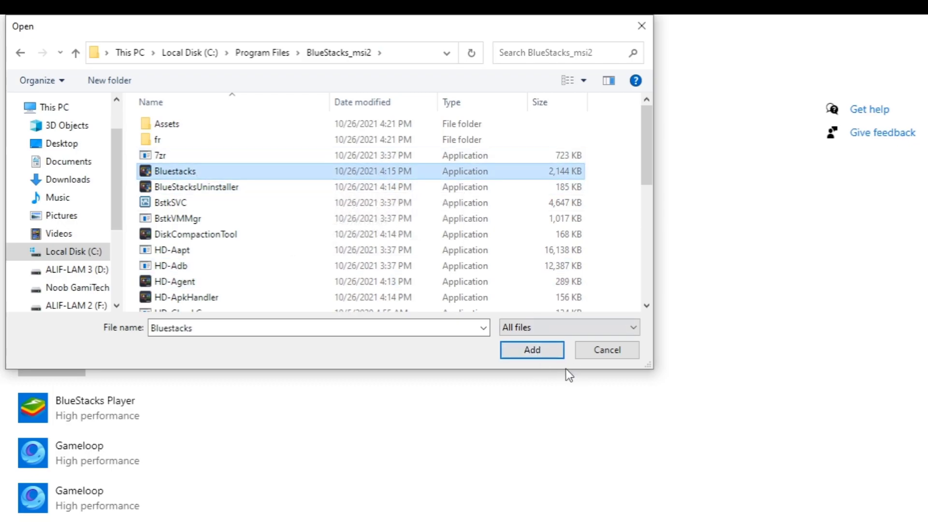
pyautogui.click(541, 351)
pyautogui.scroll(-2, 224, 383)
pyautogui.scroll(-2, 225, 382)
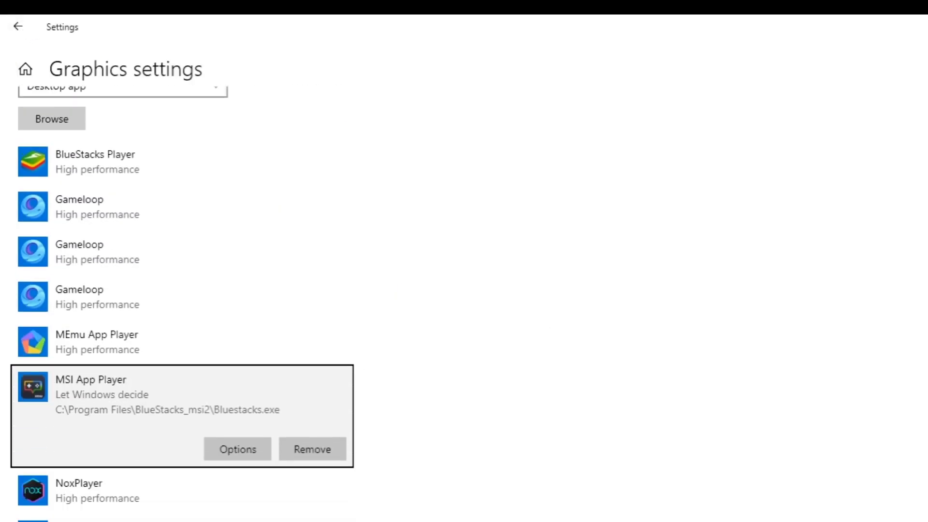
# - Set the graphics preference of the MSI App Player entry to High performance and save it
pyautogui.scroll(-3, 225, 382)
pyautogui.click(250, 338)
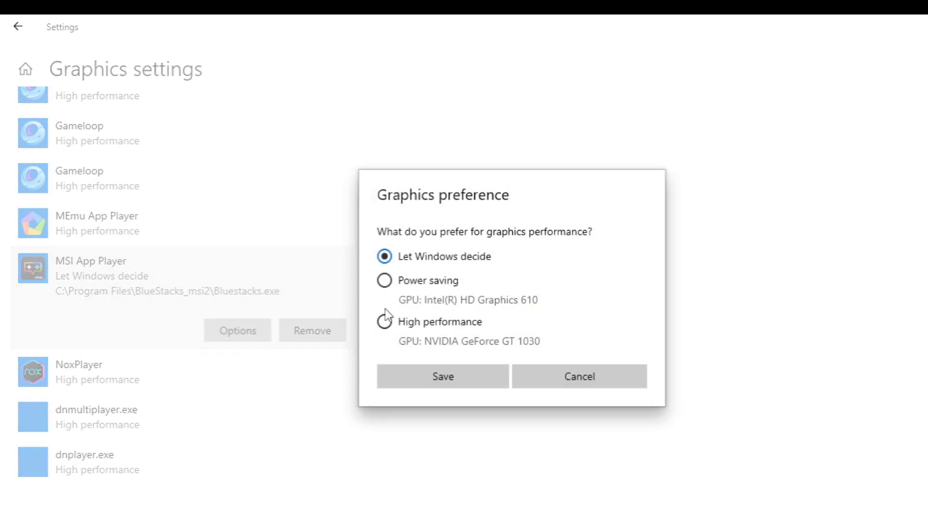
pyautogui.click(437, 377)
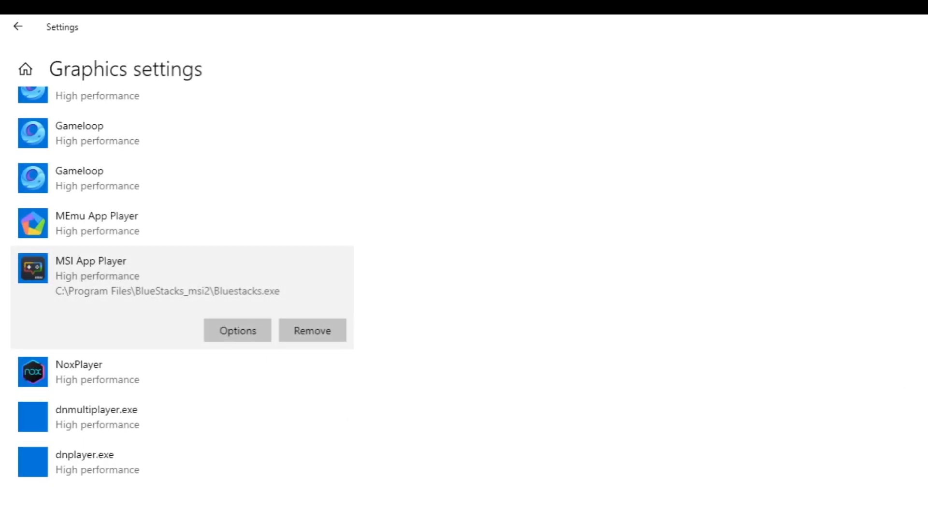
# - Add HD-Player from the BlueStacks_msi2 folder to the graphics preference list and set it to High performance
pyautogui.scroll(6, 210, 266)
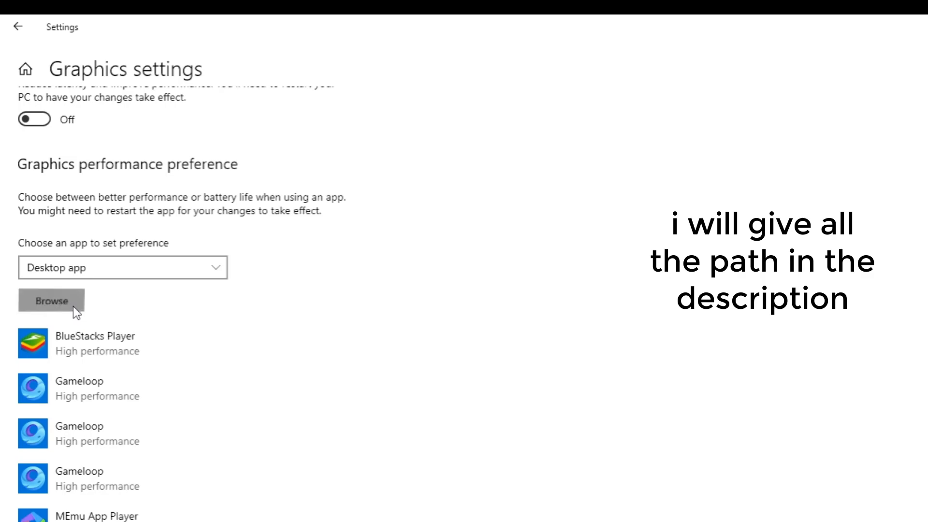
pyautogui.click(52, 300)
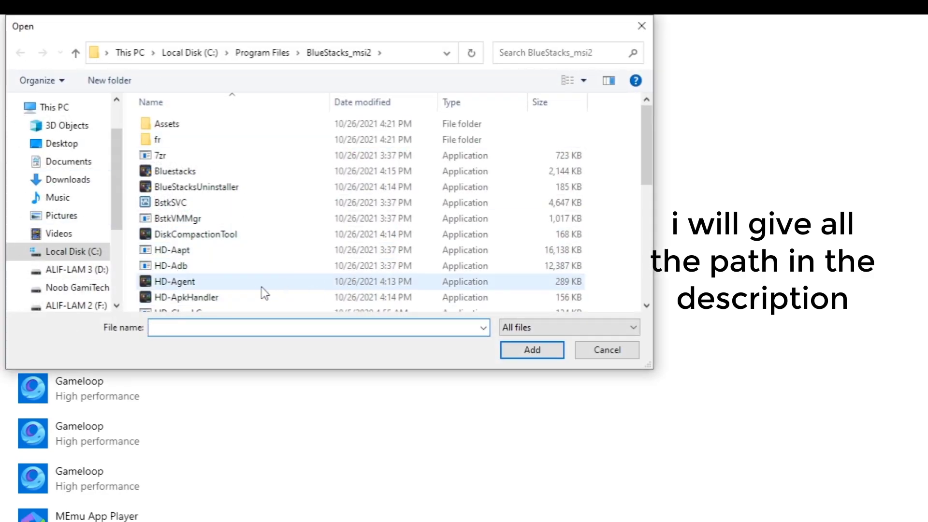
pyautogui.moveTo(644, 172); pyautogui.dragTo(640, 287)
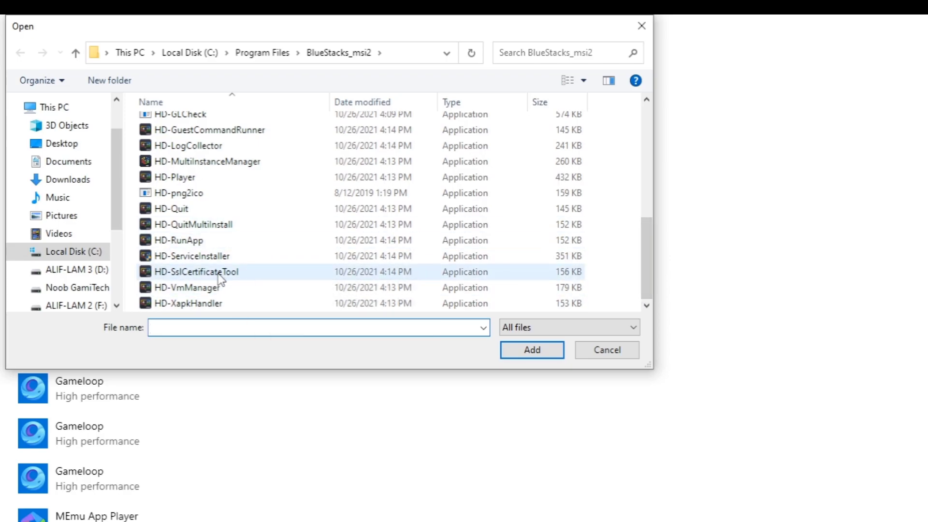
pyautogui.click(189, 177)
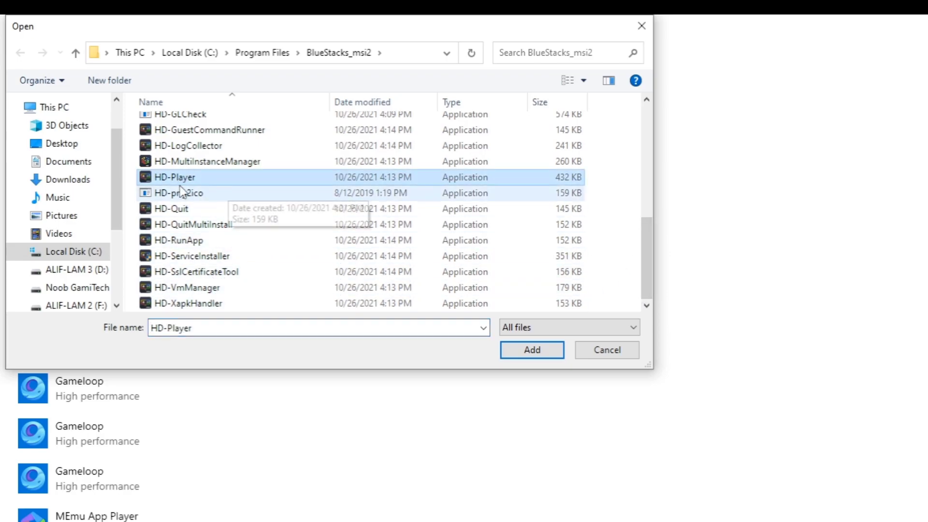
pyautogui.click(511, 356)
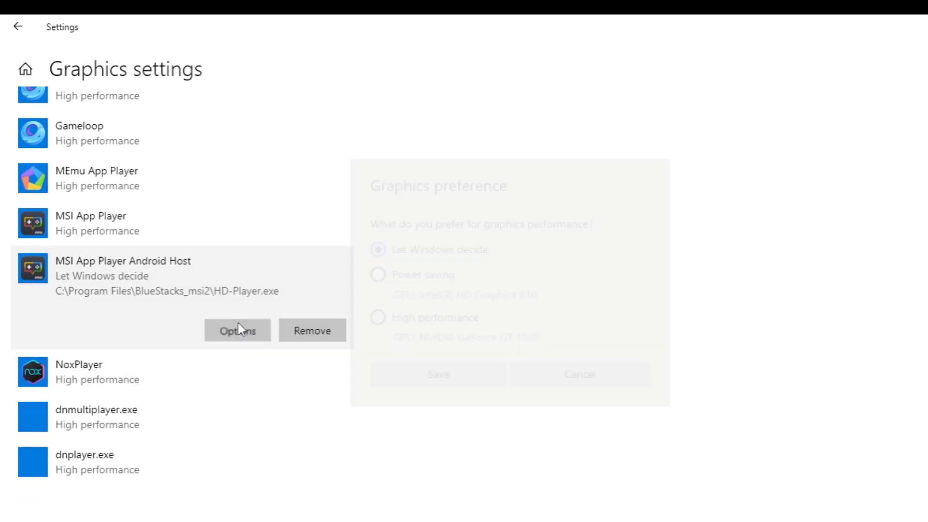
pyautogui.click(238, 328)
pyautogui.click(438, 373)
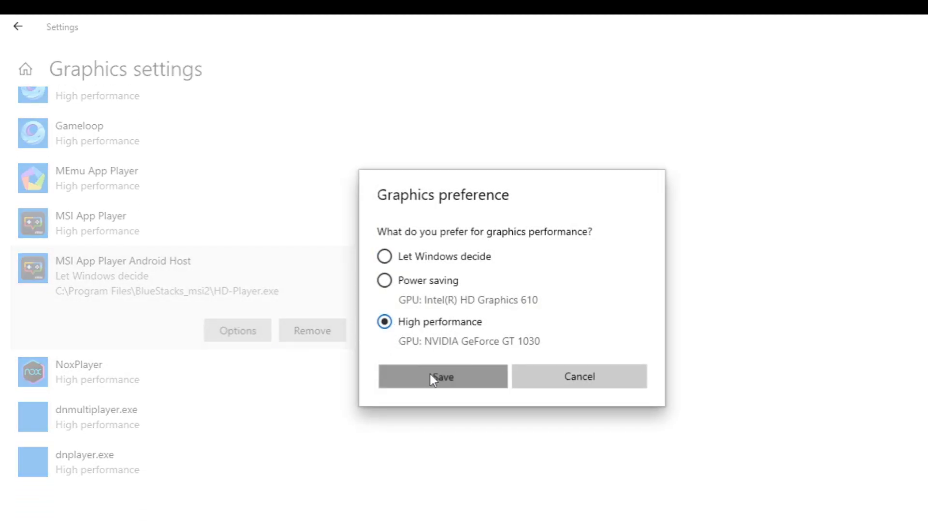
# - Add HD-ApkHandler from the BlueStacks_msi2 folder to the graphics preference list and set it to High performance
pyautogui.scroll(5, 626, 284)
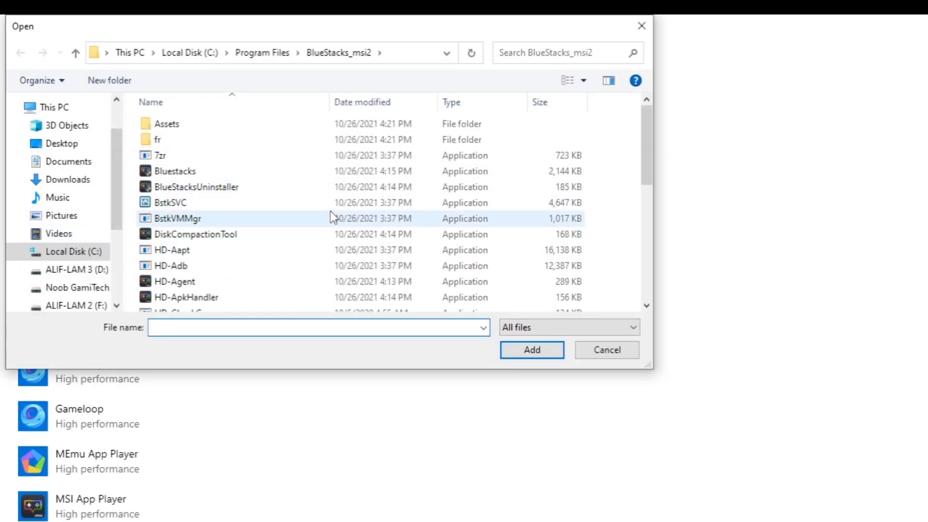
pyautogui.moveTo(648, 131); pyautogui.dragTo(649, 175)
pyautogui.click(222, 183)
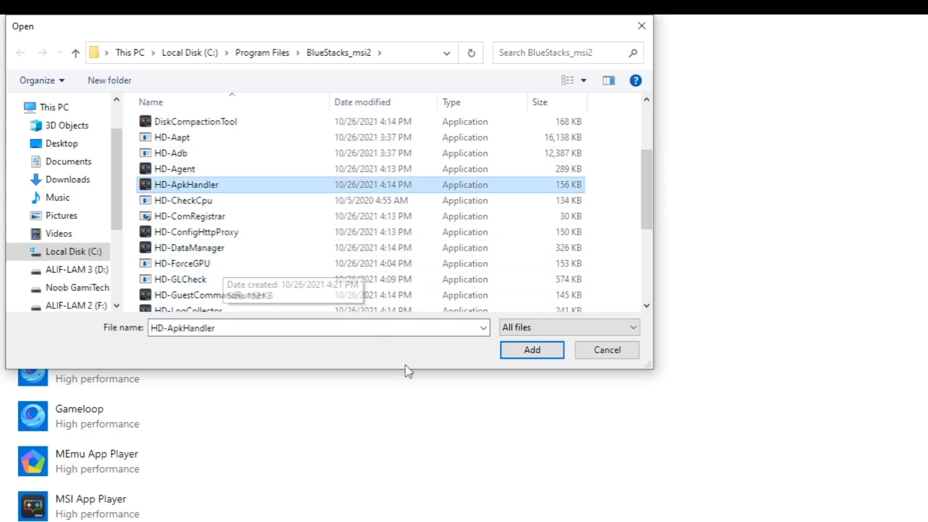
pyautogui.click(529, 351)
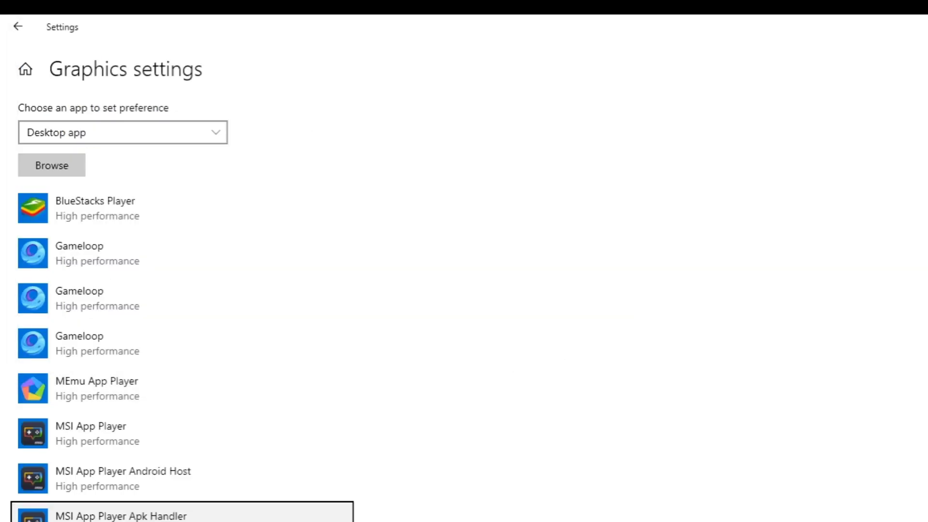
pyautogui.click(238, 352)
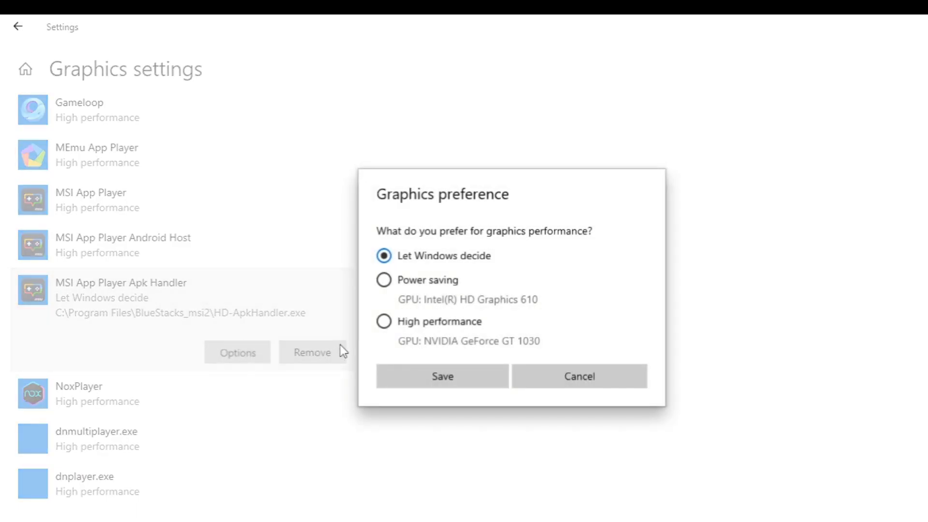
pyautogui.click(431, 376)
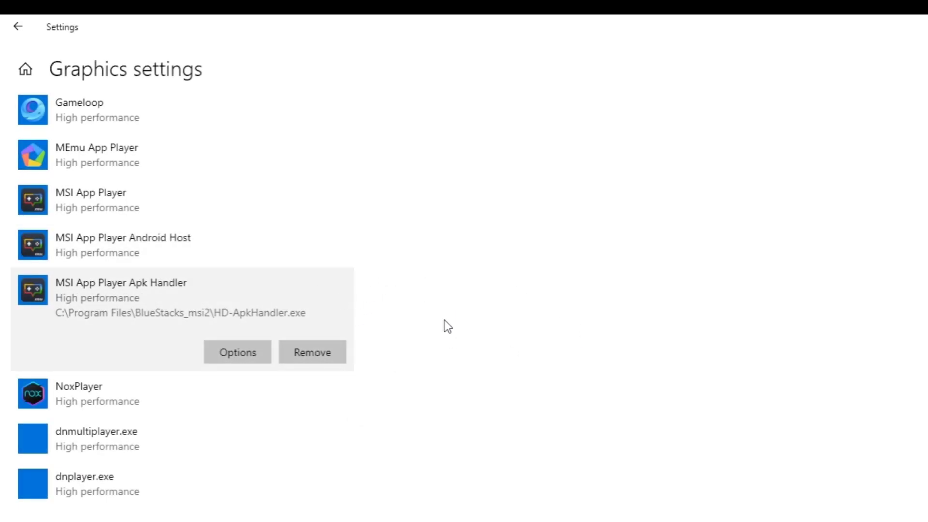
# - Add HD-Agent from the BlueStacks_msi2 folder to the graphics preference list and set it to High performance
pyautogui.scroll(5, 733, 251)
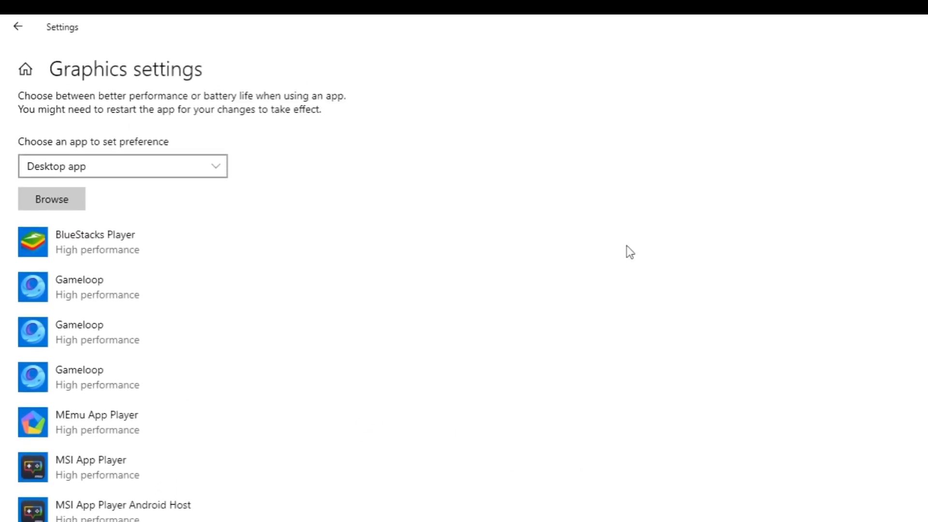
pyautogui.moveTo(647, 169)
pyautogui.mouseDown()
pyautogui.moveTo(643, 280)
pyautogui.moveTo(651, 156)
pyautogui.mouseUp()
pyautogui.click(161, 251)
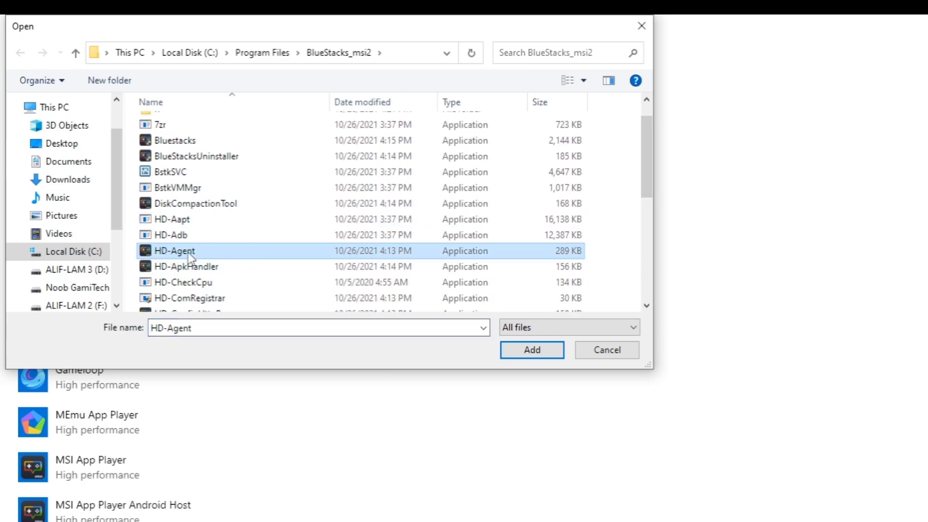
pyautogui.click(539, 350)
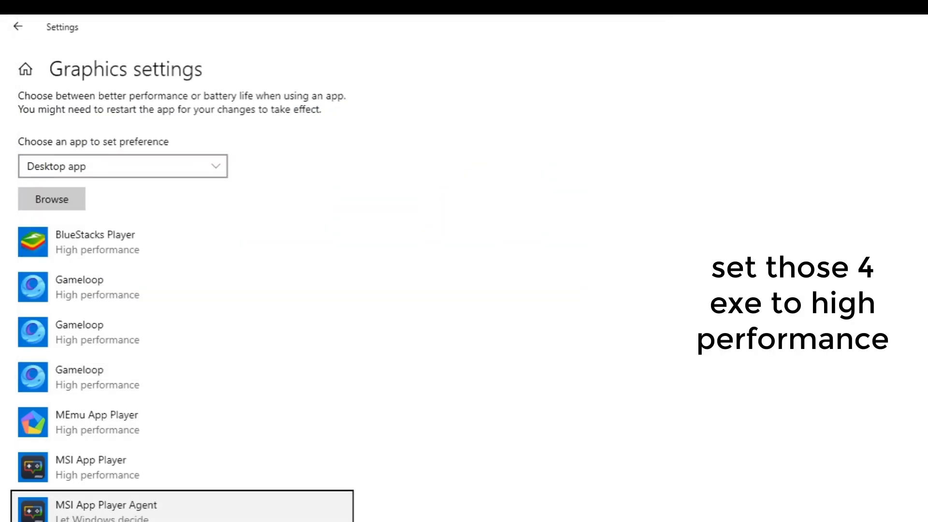
pyautogui.scroll(-2, 540, 352)
pyautogui.scroll(-2, 856, 381)
pyautogui.click(243, 357)
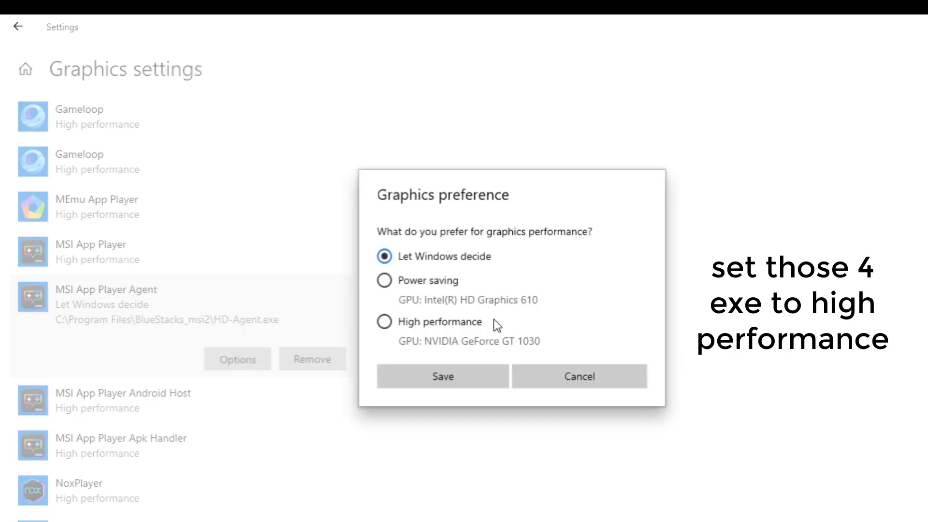
pyautogui.click(427, 375)
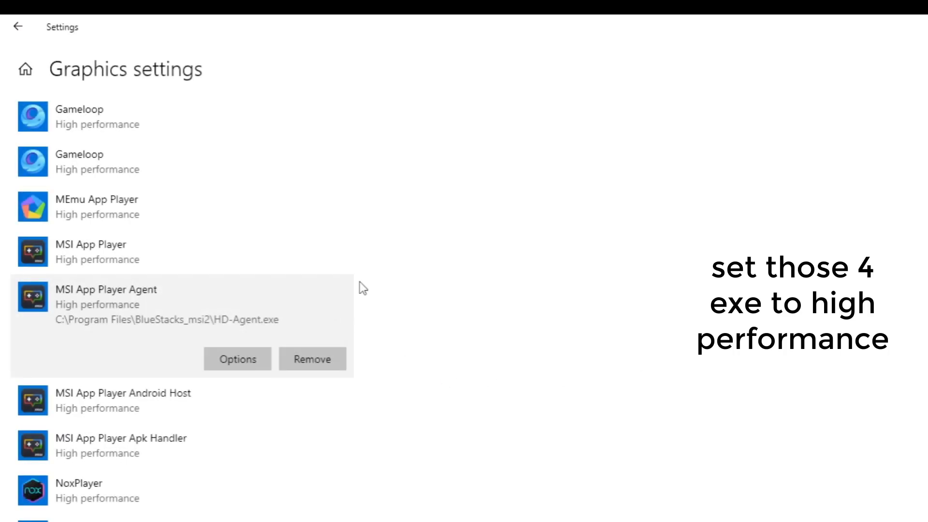
# - Review the file paths and graphics preferences of the four MSI App Player entries in the list
pyautogui.click(81, 251)
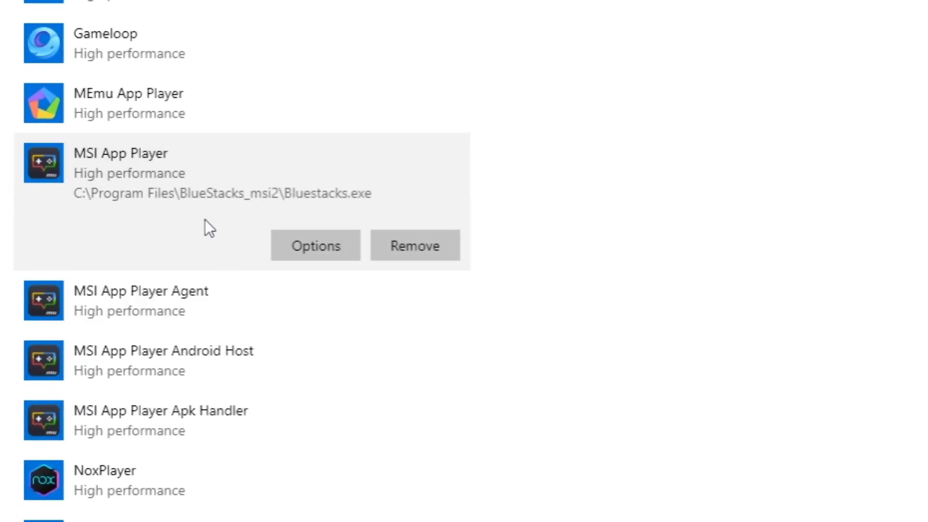
pyautogui.click(167, 314)
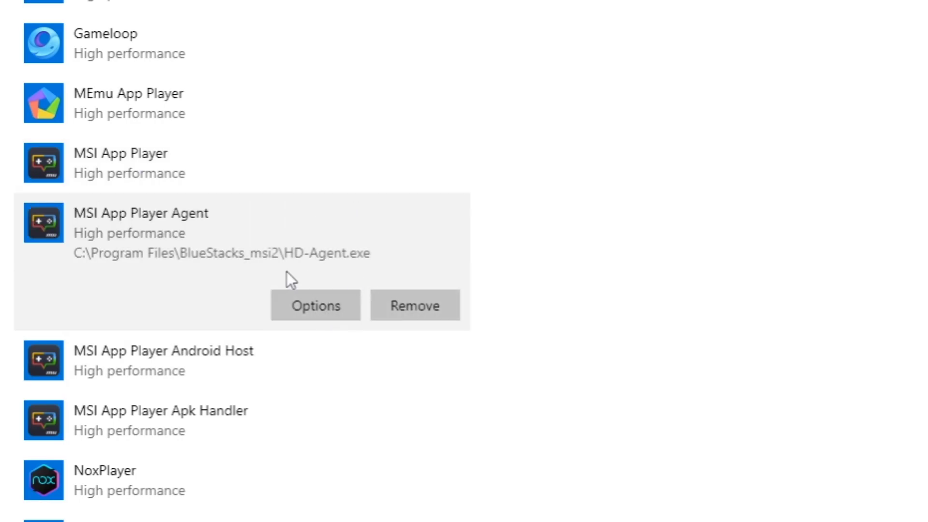
pyautogui.click(203, 355)
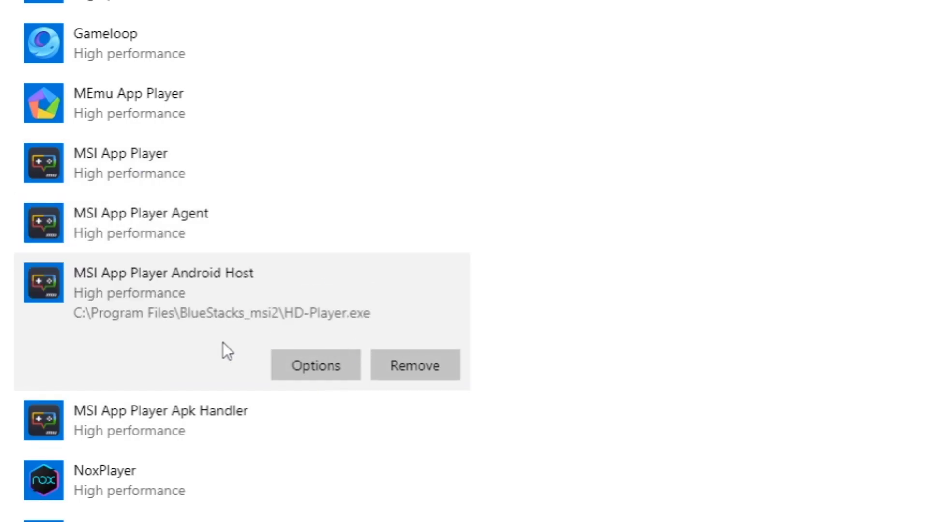
pyautogui.click(159, 425)
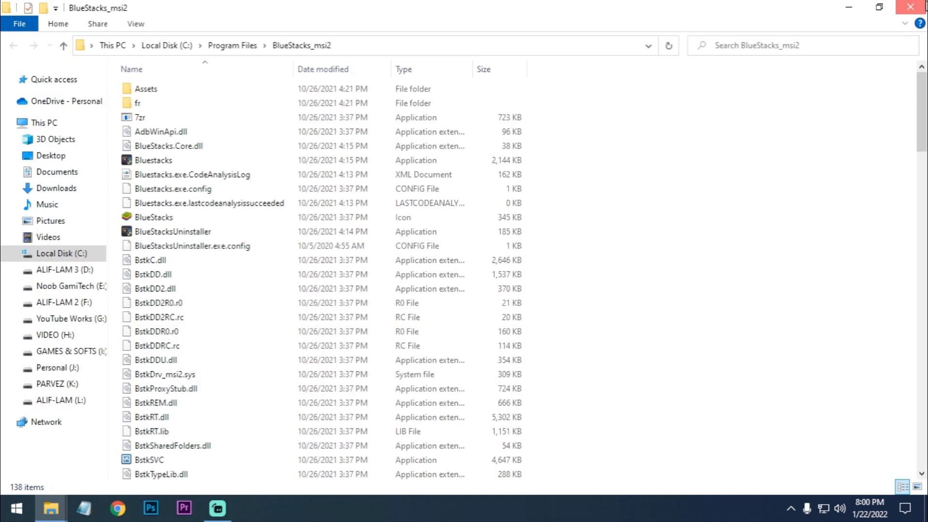
# - Close the BlueStacks_msi2 folder window, refresh the desktop and reopen the MSI App Player shortcut's file location
pyautogui.click(926, 7)
pyautogui.rightClick(404, 68)
pyautogui.click(429, 110)
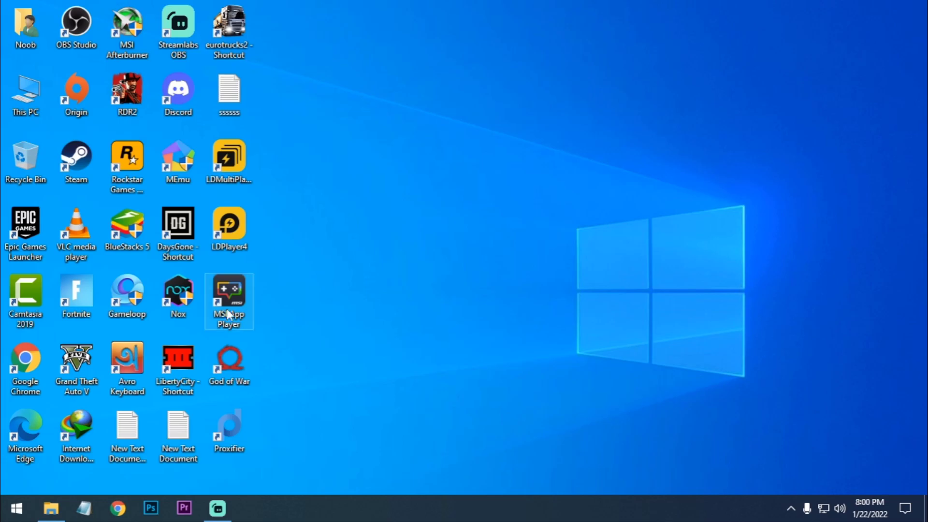
pyautogui.rightClick(240, 297)
pyautogui.click(285, 176)
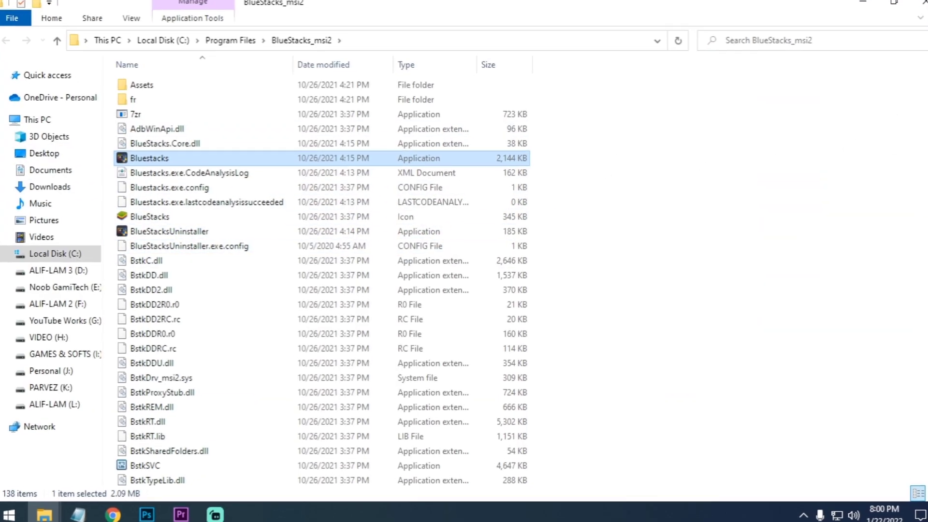
# - Disable fullscreen optimizations in the HD-Agent application's compatibility properties, go through its high DPI settings and confirm
pyautogui.scroll(-13, 323, 280)
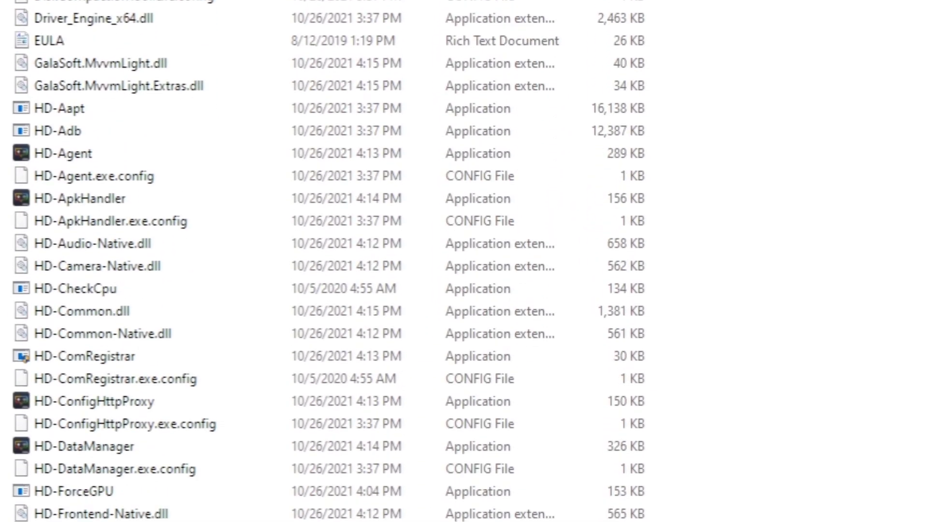
pyautogui.click(65, 110)
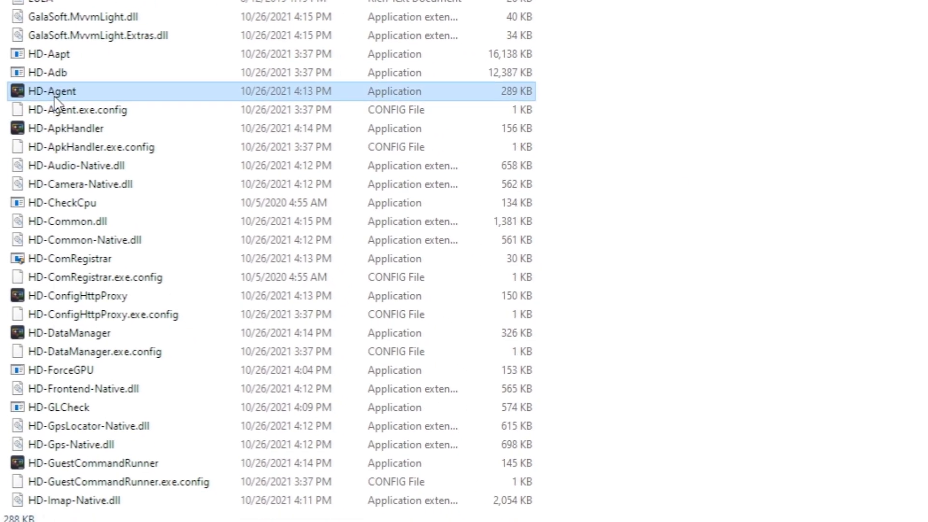
pyautogui.rightClick(65, 110)
pyautogui.click(137, 514)
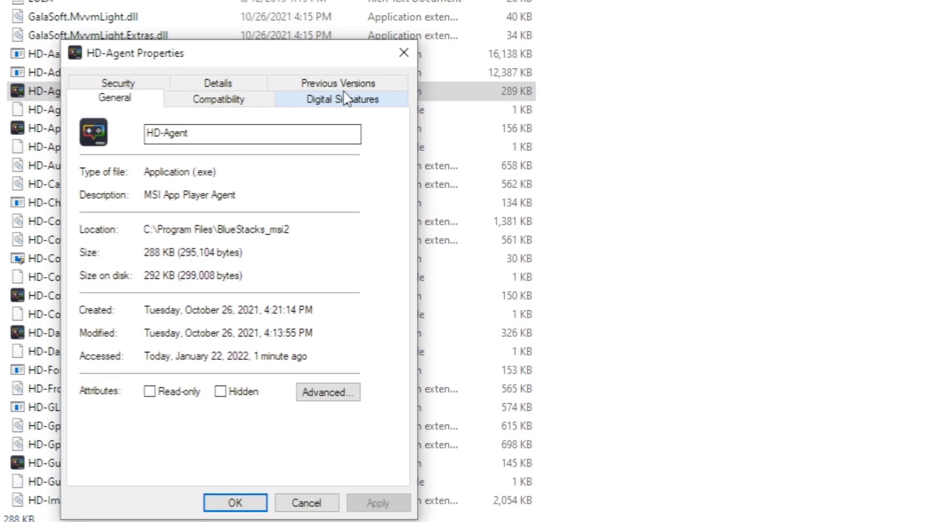
pyautogui.click(227, 103)
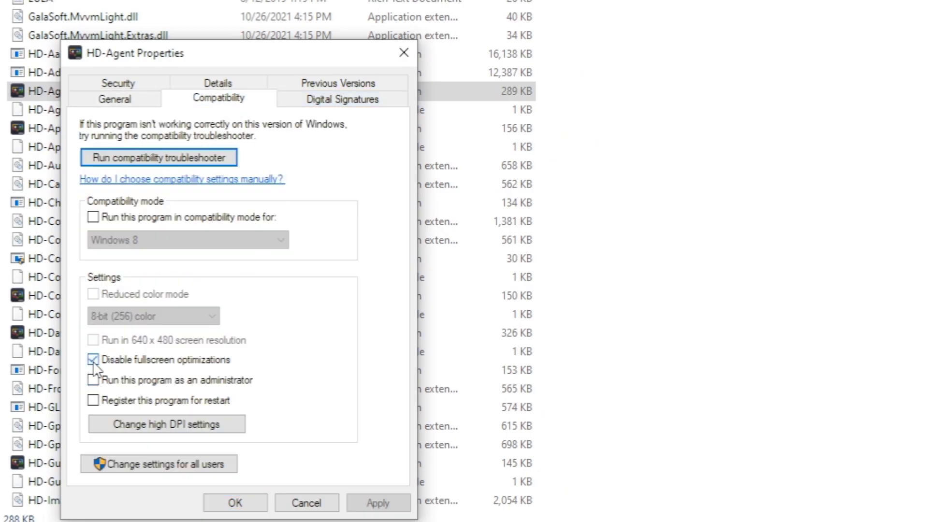
pyautogui.click(199, 432)
pyautogui.click(303, 461)
pyautogui.click(247, 502)
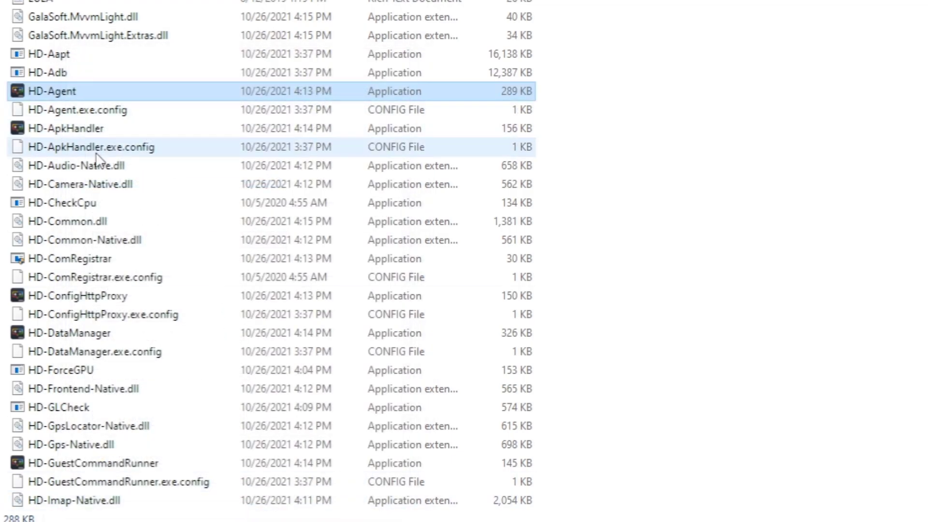
# - Set HD-ApkHandler's compatibility to disable fullscreen optimizations and run as an administrator, and apply the properties
pyautogui.click(87, 130)
pyautogui.rightClick(86, 129)
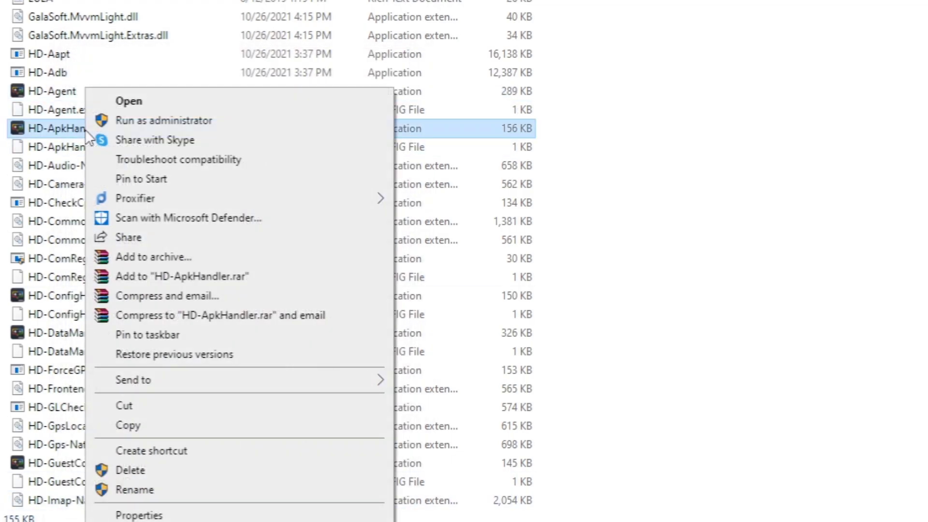
pyautogui.click(157, 510)
pyautogui.click(249, 99)
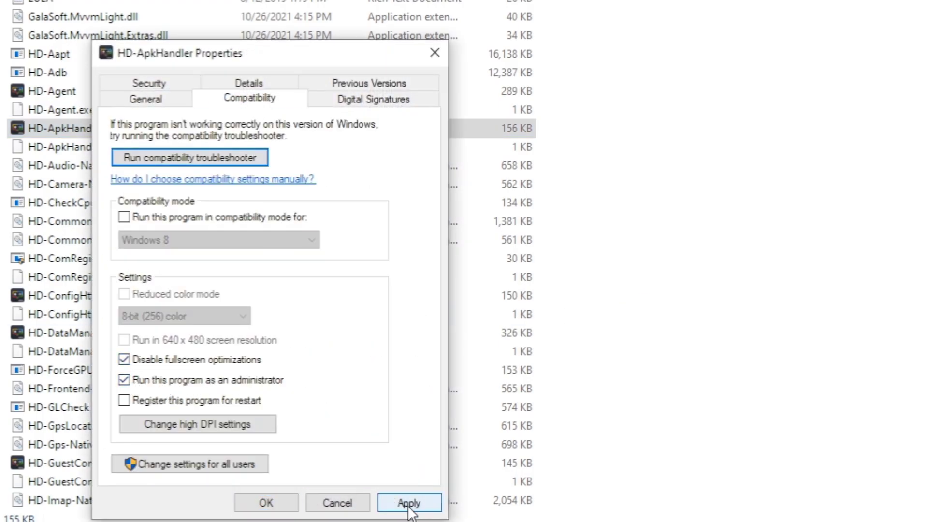
pyautogui.click(289, 506)
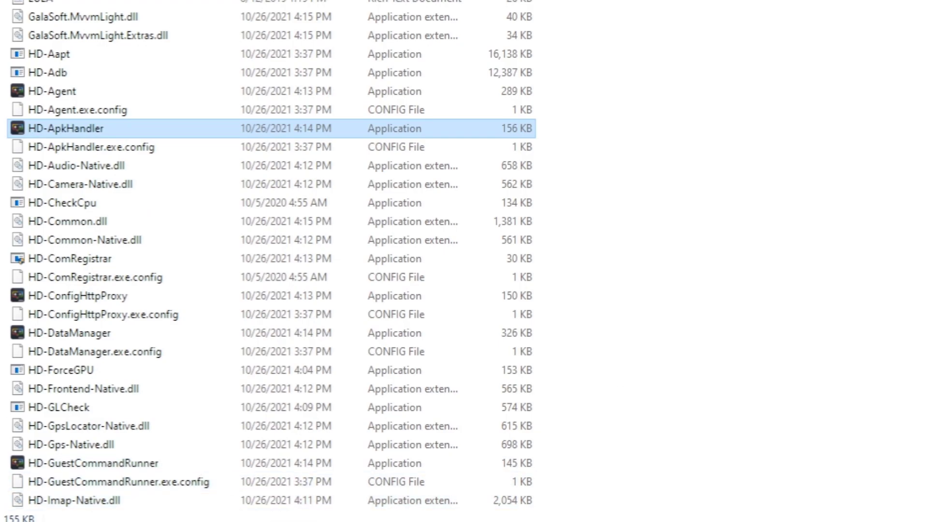
# - Set HD-Player's compatibility properties to disable fullscreen optimizations and run as an administrator, and confirm
pyautogui.scroll(-3, 232, 480)
pyautogui.scroll(-2, 271, 255)
pyautogui.scroll(-2, 271, 255)
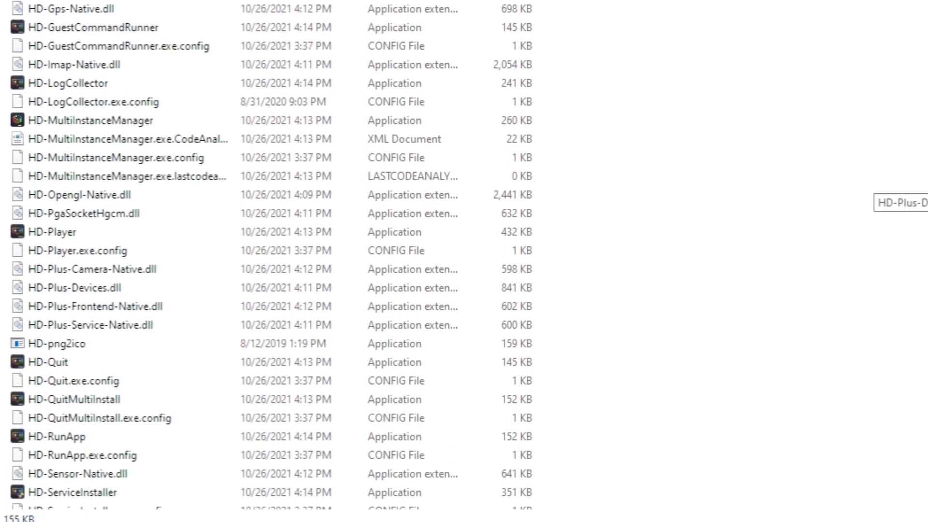
pyautogui.rightClick(68, 224)
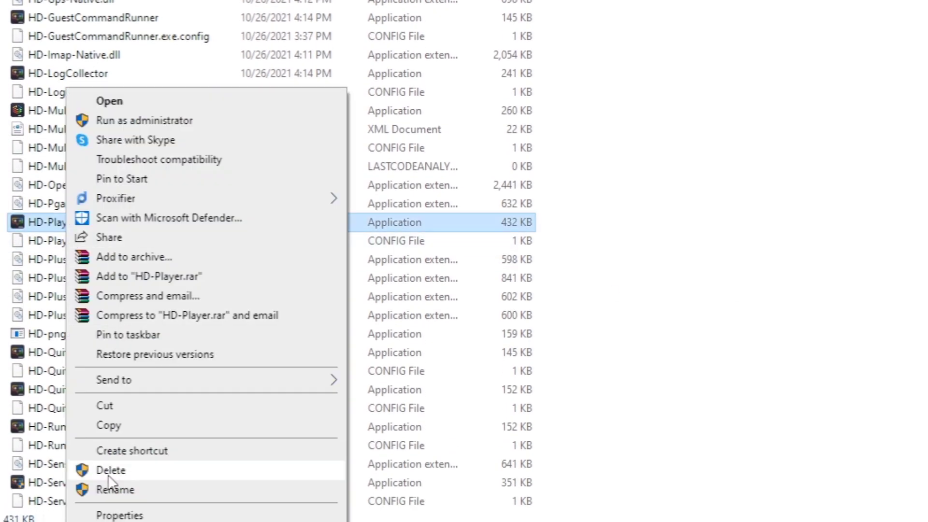
pyautogui.click(111, 515)
pyautogui.click(230, 100)
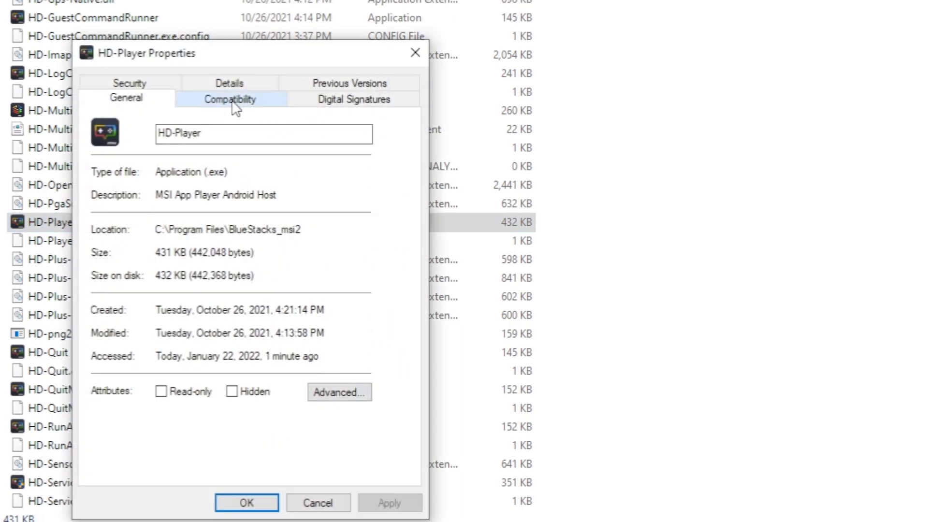
pyautogui.click(113, 360)
pyautogui.click(106, 380)
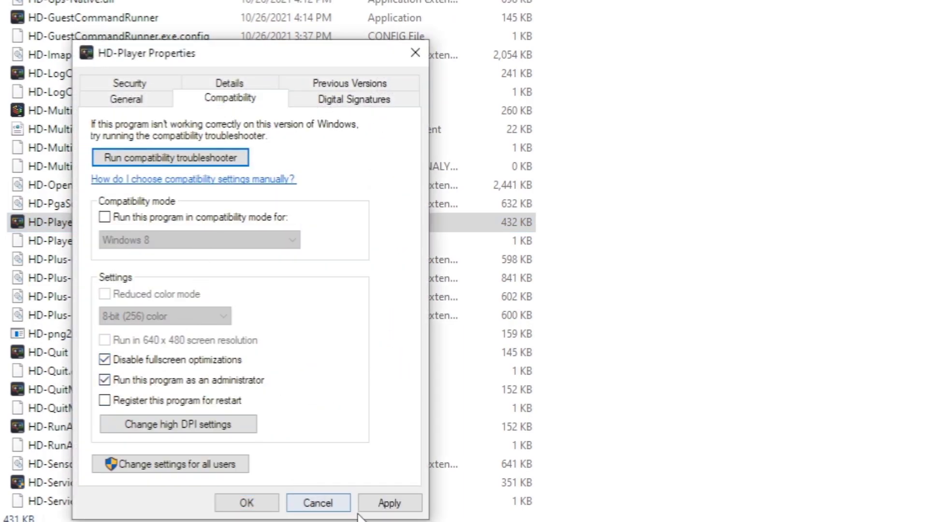
pyautogui.click(240, 504)
# - Go through the remaining files, close the BlueStacks_msi2 folder window and refresh the desktop
pyautogui.moveTo(923, 291); pyautogui.dragTo(923, 343)
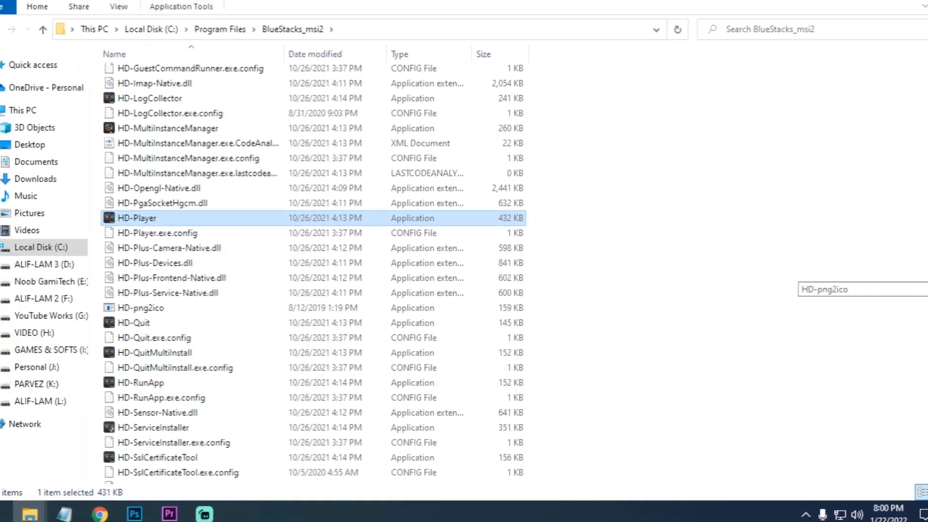
pyautogui.scroll(-9, 923, 348)
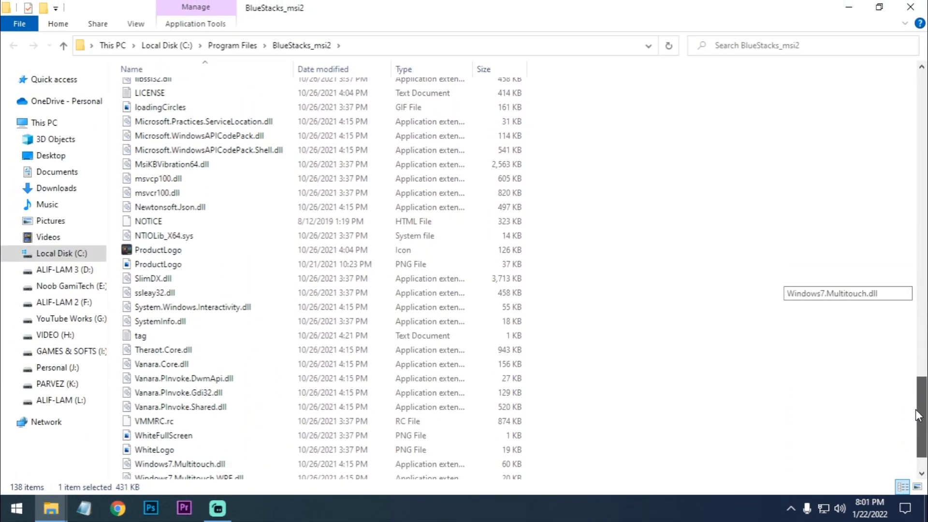
pyautogui.click(911, 7)
pyautogui.rightClick(370, 110)
pyautogui.click(392, 150)
# - Check the CPU's virtualization status in Task Manager, close it and refresh the desktop
pyautogui.rightClick(413, 505)
pyautogui.click(437, 452)
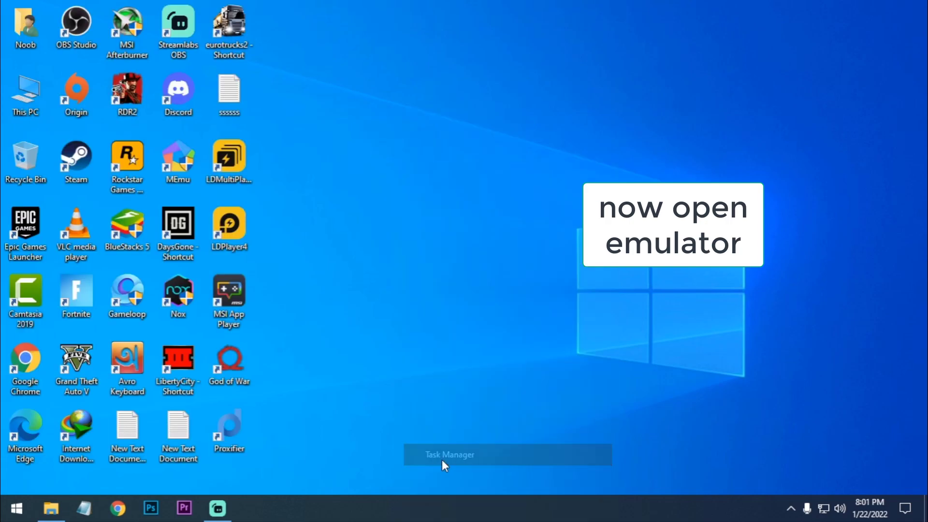
pyautogui.click(211, 78)
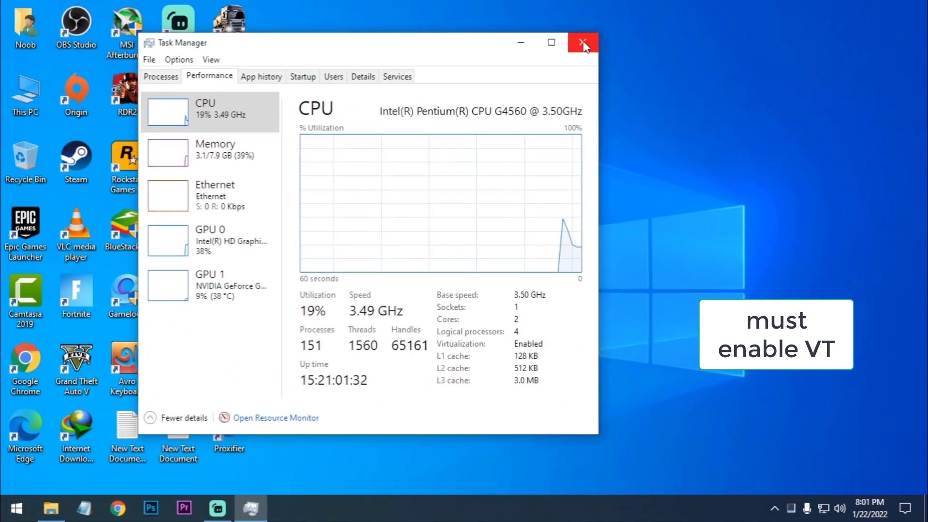
pyautogui.click(584, 46)
pyautogui.rightClick(370, 75)
pyautogui.click(382, 116)
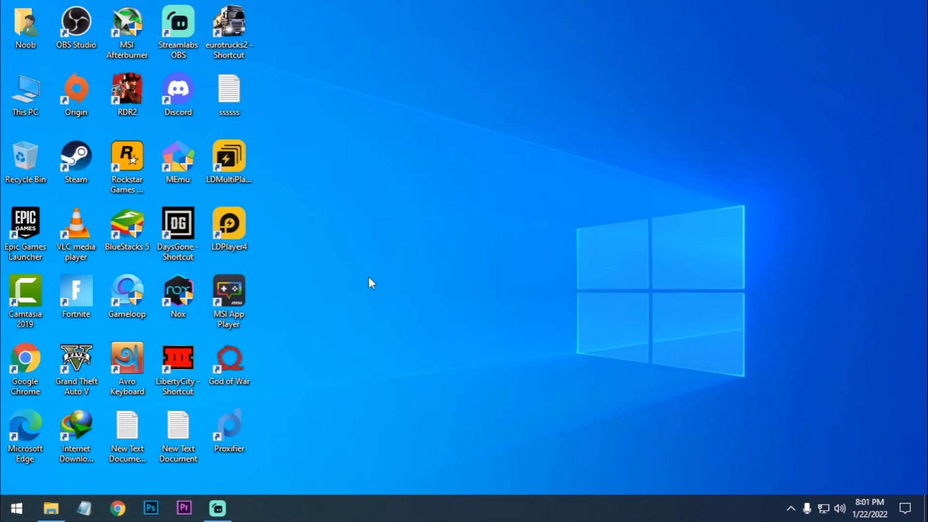
# - Launch MSI App Player from the desktop and open its settings
pyautogui.doubleClick(227, 292)
pyautogui.click(659, 43)
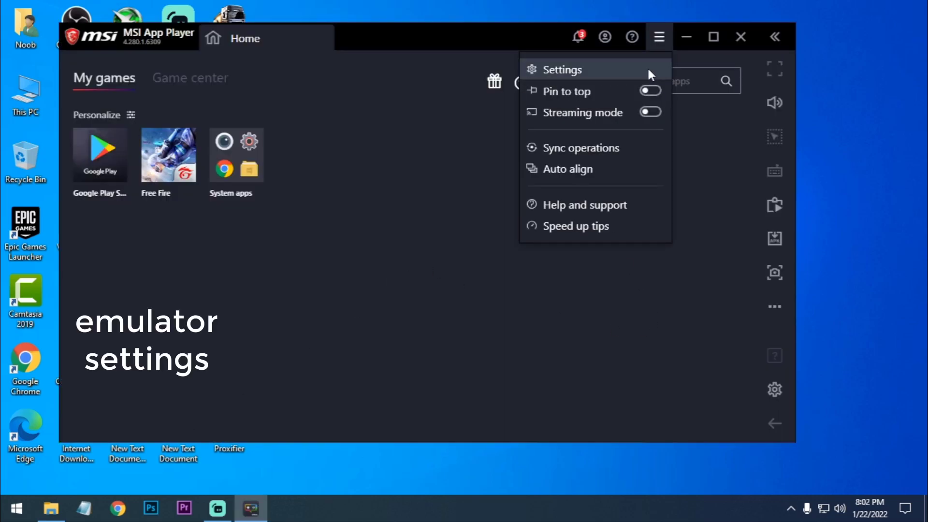
pyautogui.click(541, 71)
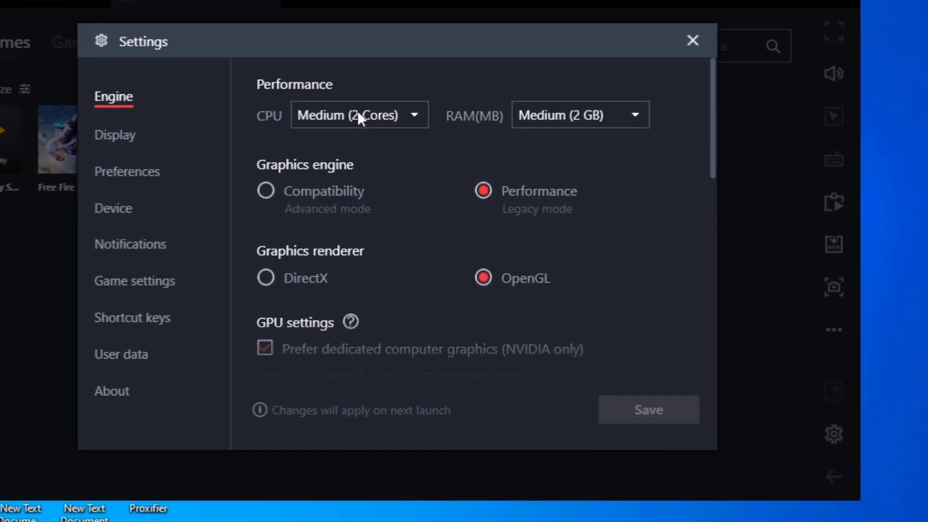
# - Set the engine performance to Medium (2 Cores) for CPU and Medium (2 GB) for RAM
pyautogui.click(406, 111)
pyautogui.click(406, 111)
pyautogui.click(406, 112)
pyautogui.click(353, 172)
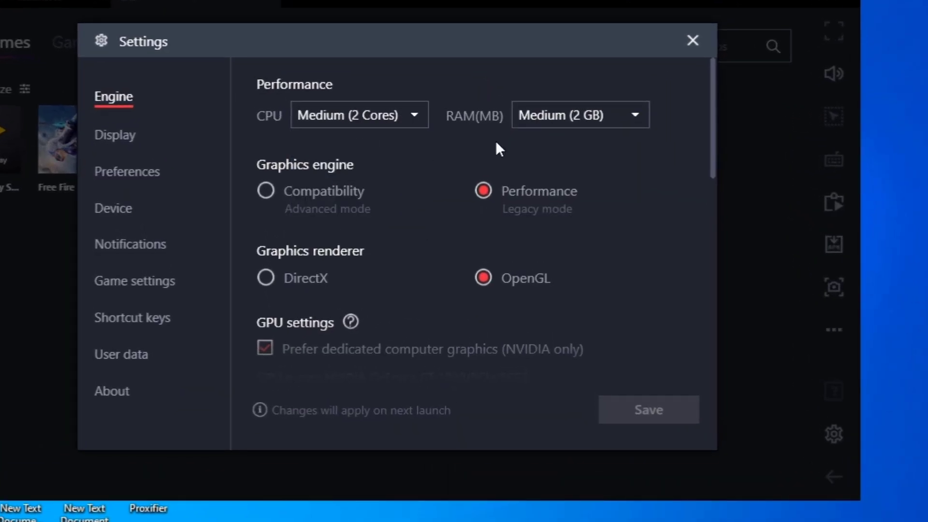
pyautogui.click(621, 109)
pyautogui.click(563, 171)
# - Enable high frame rates in the engine settings, set the frame rate to 90 FPS and save
pyautogui.moveTo(709, 162); pyautogui.dragTo(713, 335)
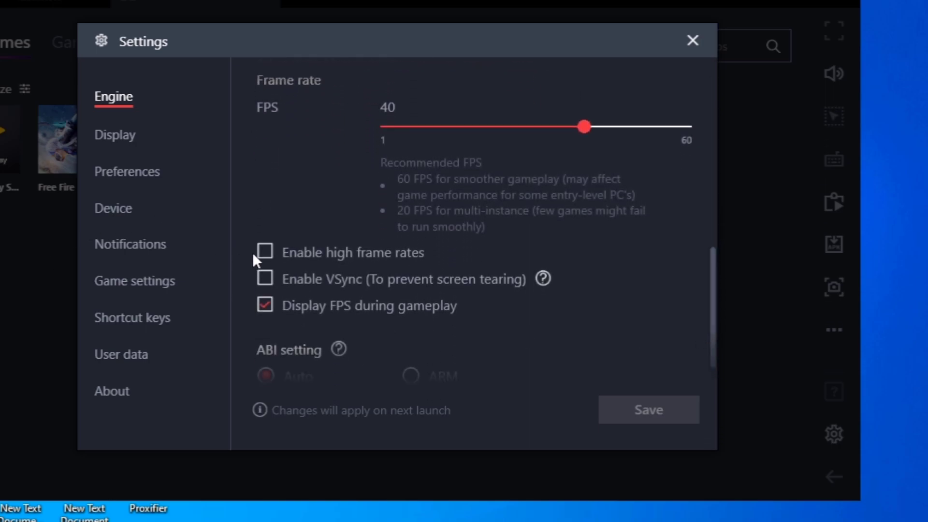
pyautogui.click(265, 252)
pyautogui.moveTo(439, 128); pyautogui.dragTo(498, 139)
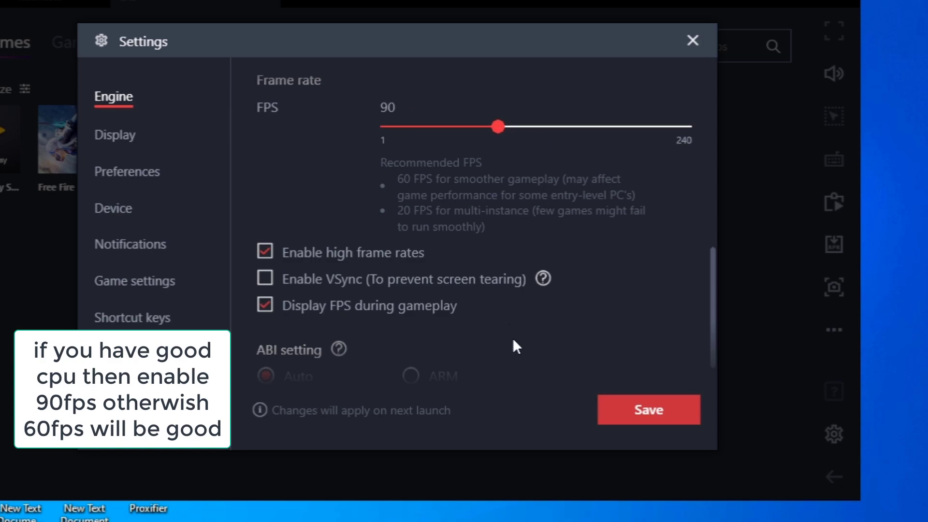
pyautogui.click(648, 409)
# - Turn high frame rates off and on again, and set the frame rate back to 90 FPS
pyautogui.moveTo(712, 289); pyautogui.dragTo(708, 334)
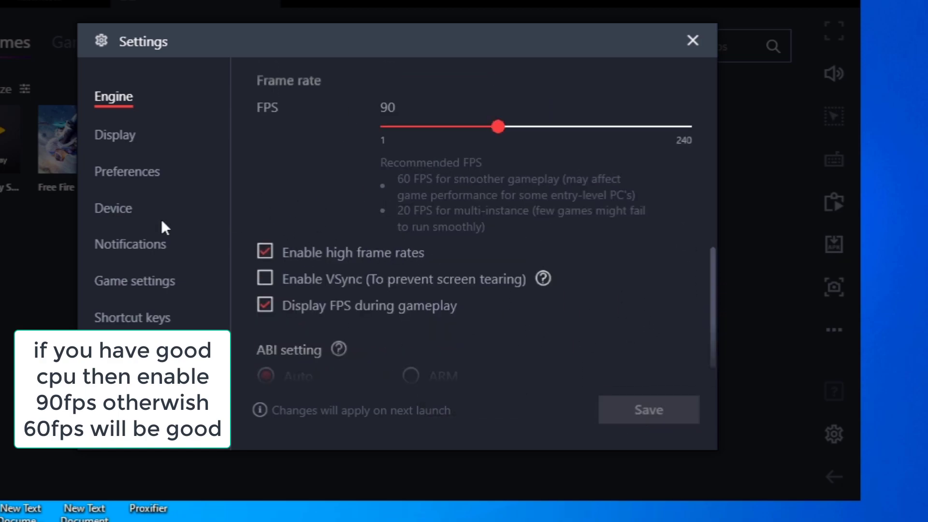
pyautogui.click(262, 249)
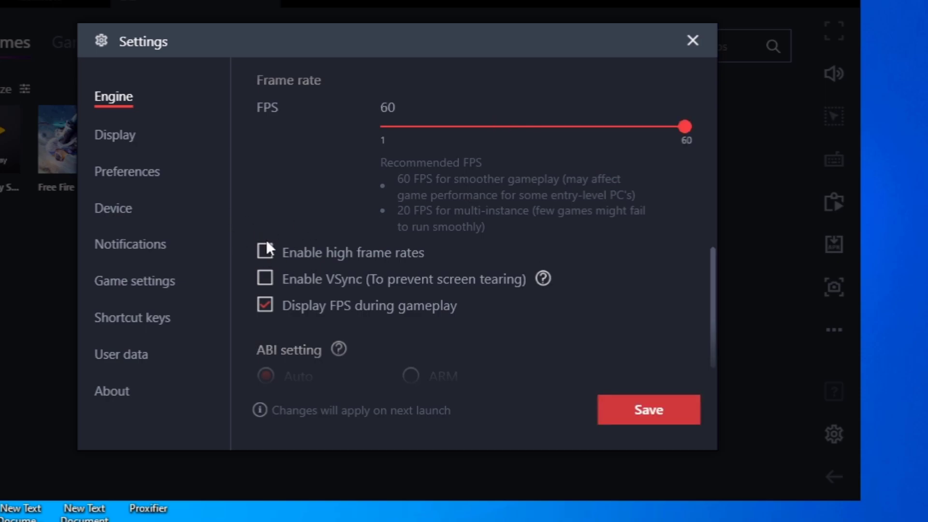
pyautogui.click(264, 251)
pyautogui.moveTo(461, 127); pyautogui.dragTo(496, 136)
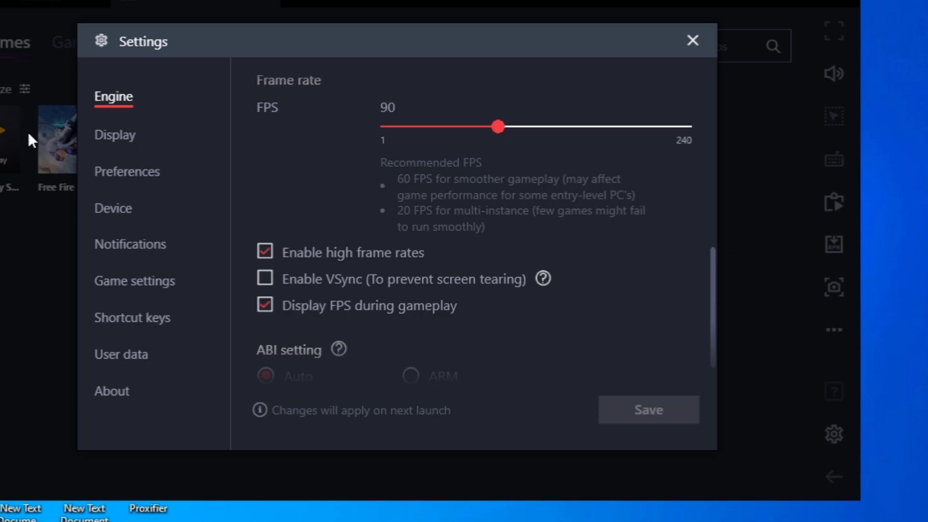
# - Set the display resolution to 1280 x 720 with 240 DPI, save and accept restarting the emulator
pyautogui.click(128, 141)
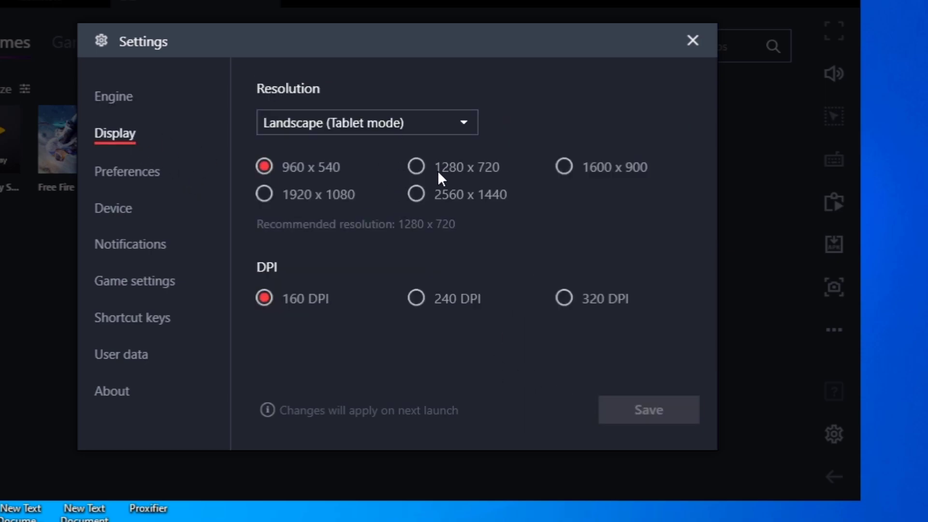
pyautogui.click(416, 167)
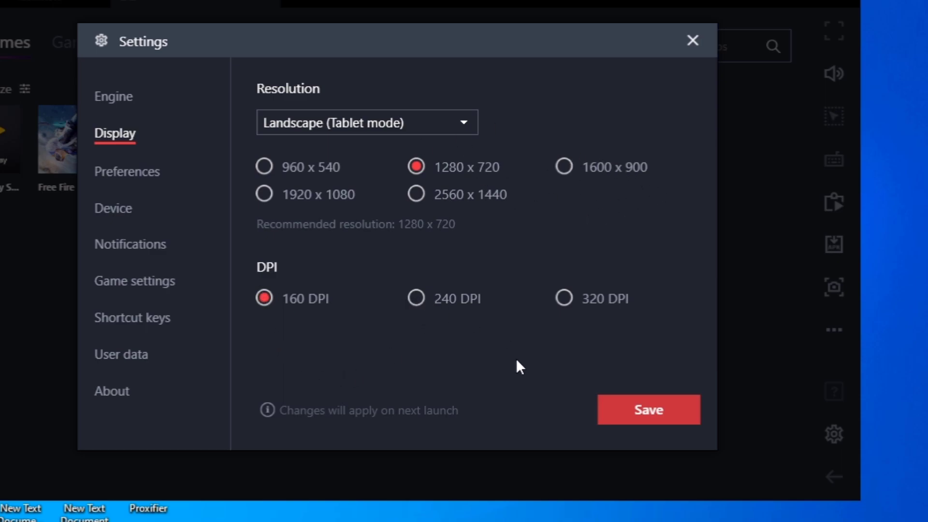
pyautogui.click(416, 298)
pyautogui.click(628, 406)
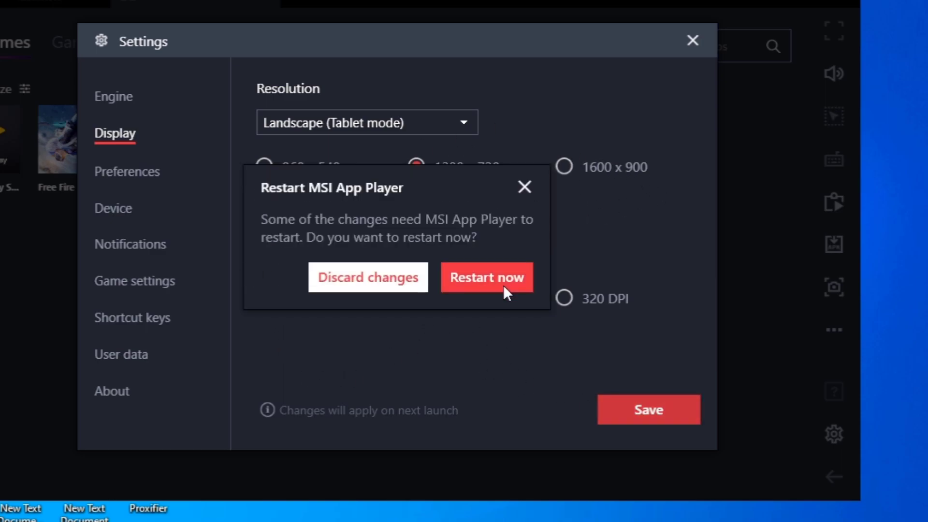
pyautogui.click(467, 284)
# - Review the emulator's Preferences settings and go through its Device settings
pyautogui.click(127, 170)
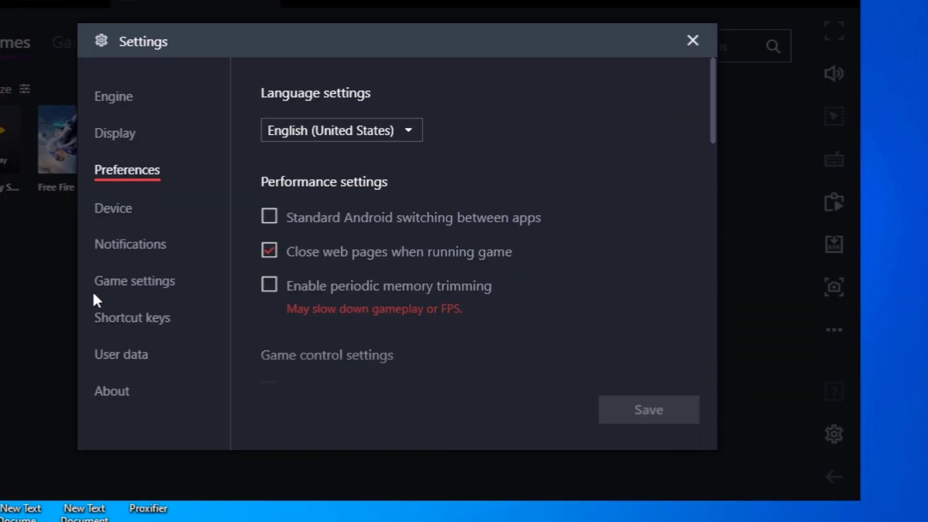
pyautogui.click(121, 215)
pyautogui.click(394, 242)
pyautogui.click(359, 263)
# - Turn off the toast, gamepad and all other platform notifications, as well as the app notifications
pyautogui.click(169, 249)
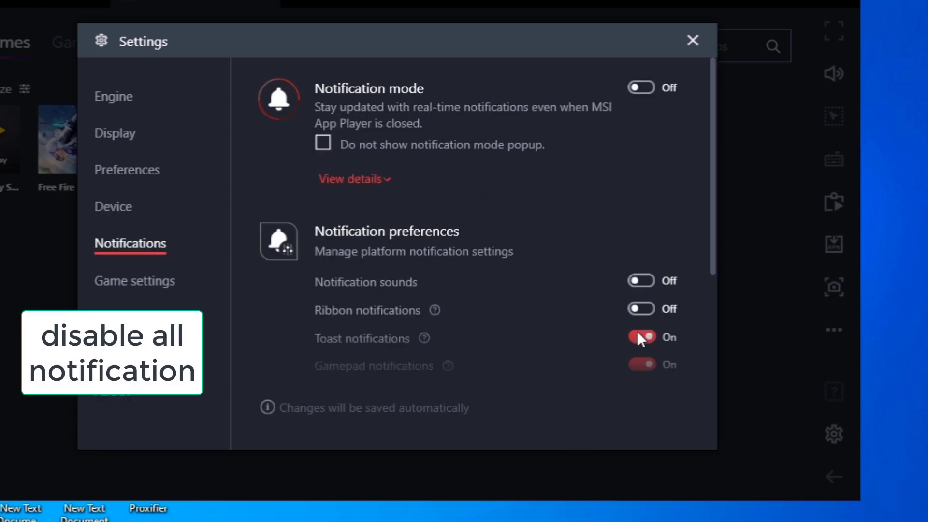
pyautogui.scroll(-3, 714, 271)
pyautogui.click(642, 252)
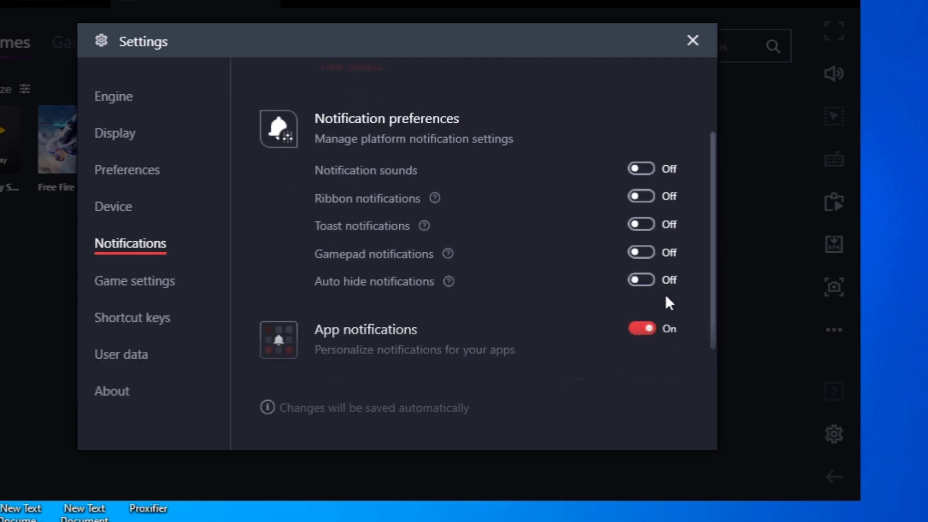
pyautogui.click(643, 329)
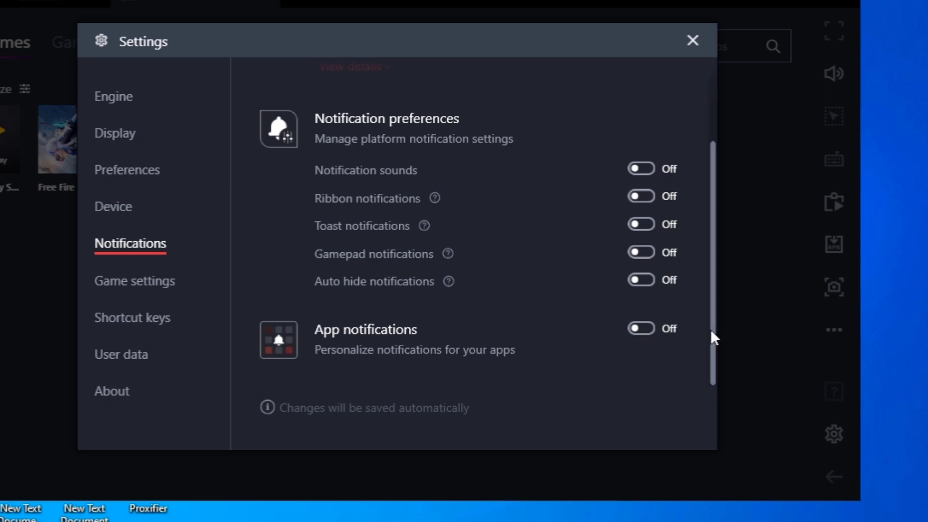
# - Review the game settings and the About information, close the emulator settings and refresh the desktop
pyautogui.click(148, 288)
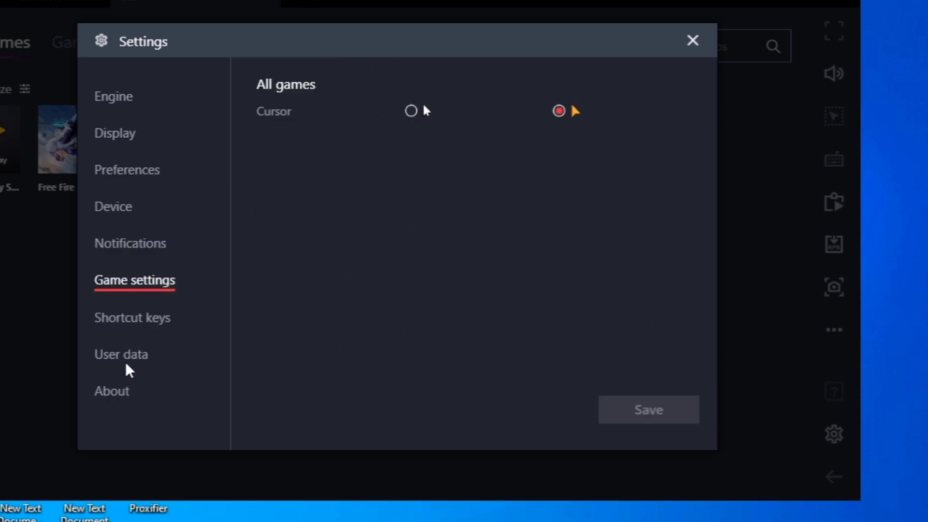
pyautogui.click(118, 397)
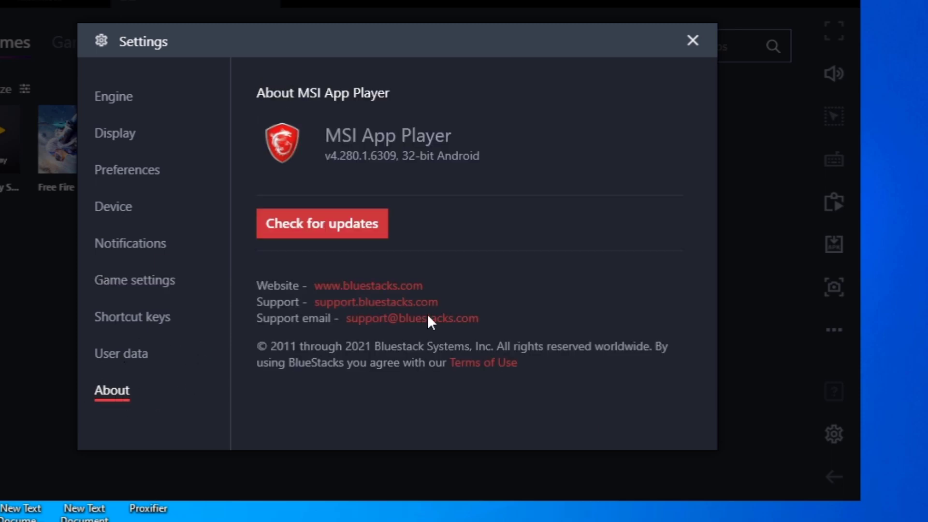
pyautogui.click(693, 40)
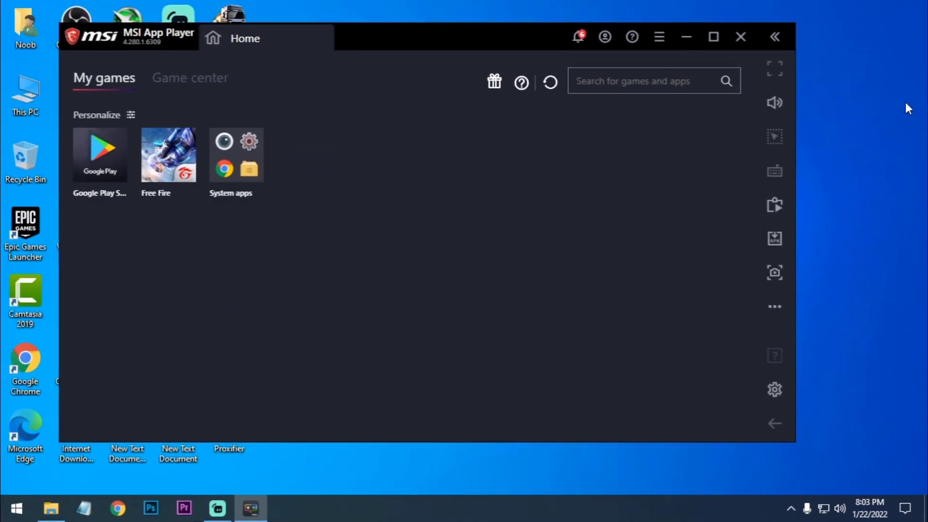
pyautogui.rightClick(905, 102)
pyautogui.click(863, 127)
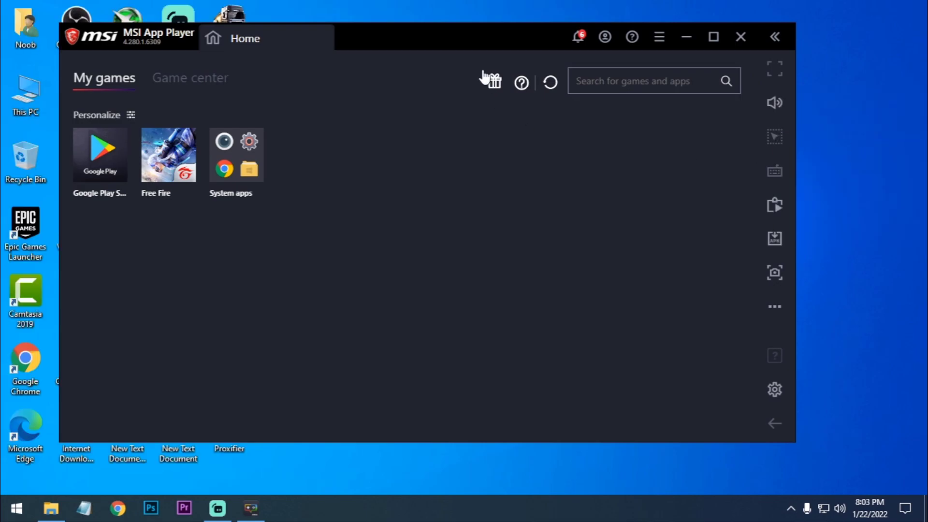
# - Reposition the emulator window, delete the installed Free Fire app and confirm the deletion
pyautogui.moveTo(443, 39); pyautogui.dragTo(463, 27)
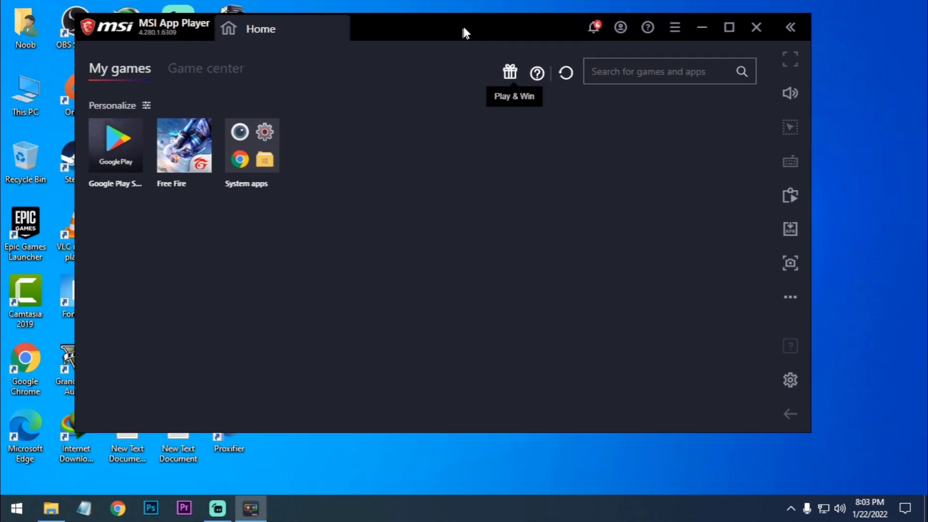
pyautogui.click(213, 127)
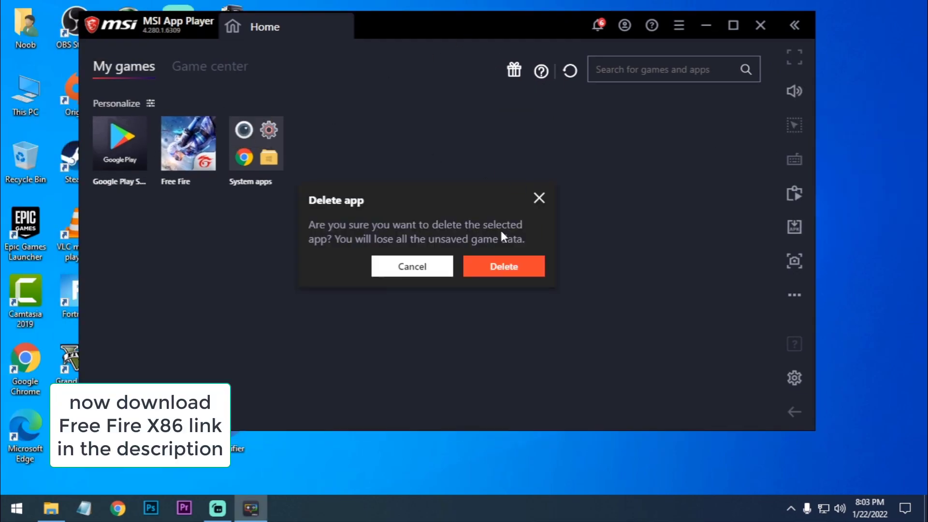
pyautogui.click(510, 273)
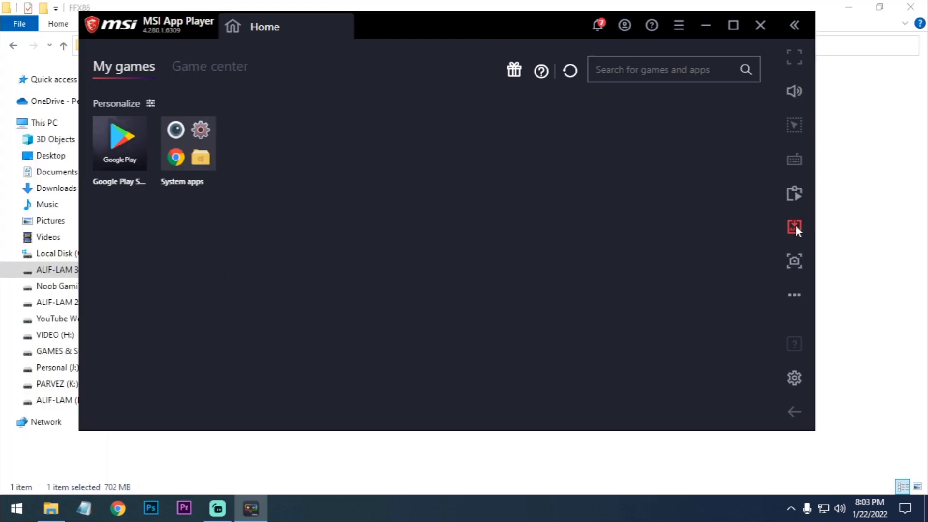
# - Start an APK installation in the emulator and copy the path D:\FFX86 of the APK's folder from File Explorer
pyautogui.click(795, 226)
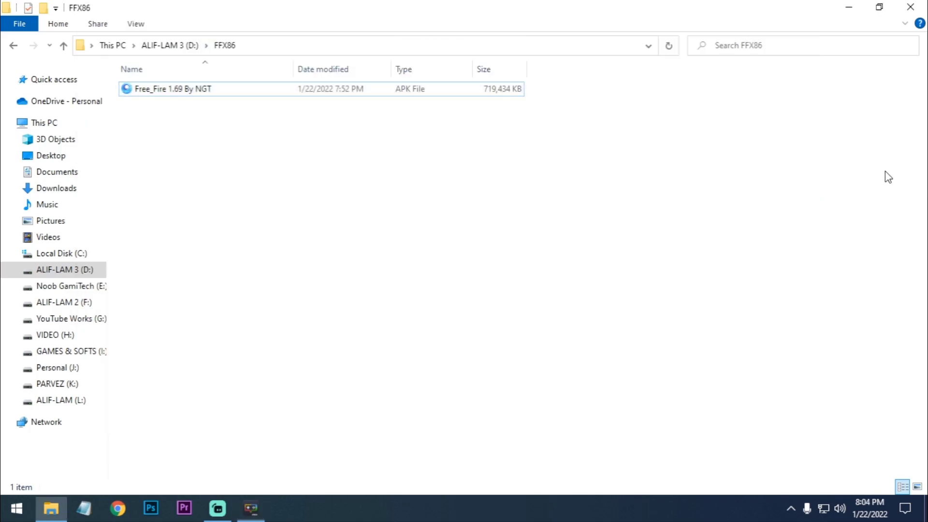
pyautogui.click(259, 43)
pyautogui.rightClick(148, 48)
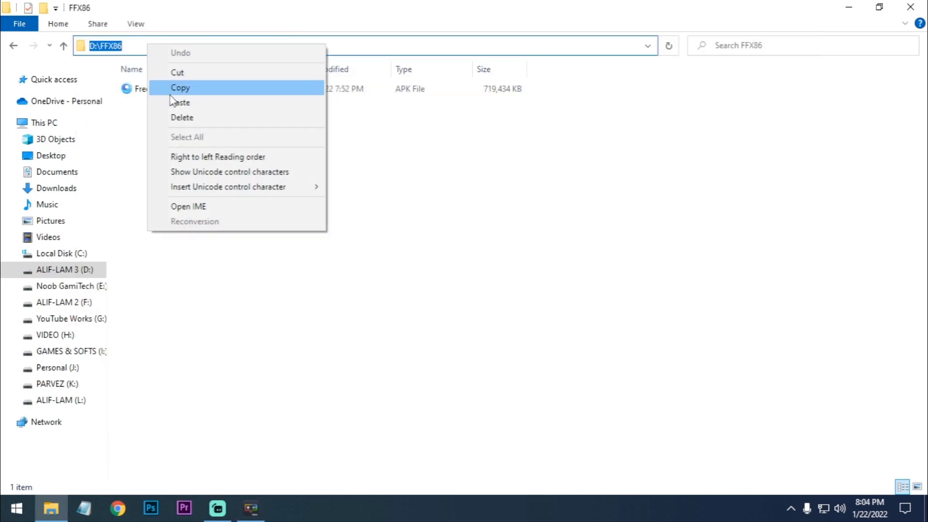
pyautogui.click(203, 90)
# - Switch back to MSI App Player and go to the copied folder path D:\FFX86 in the Open dialog
pyautogui.click(250, 508)
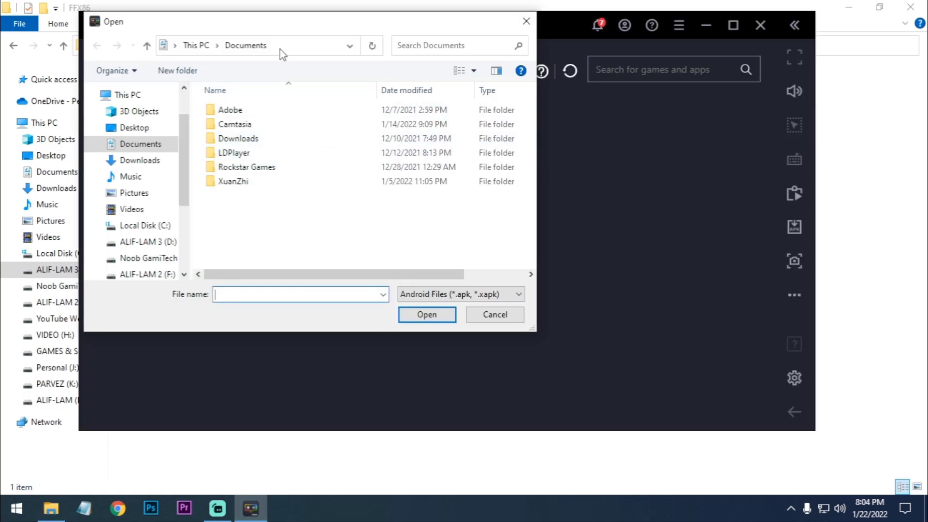
pyautogui.click(253, 46)
pyautogui.rightClick(251, 46)
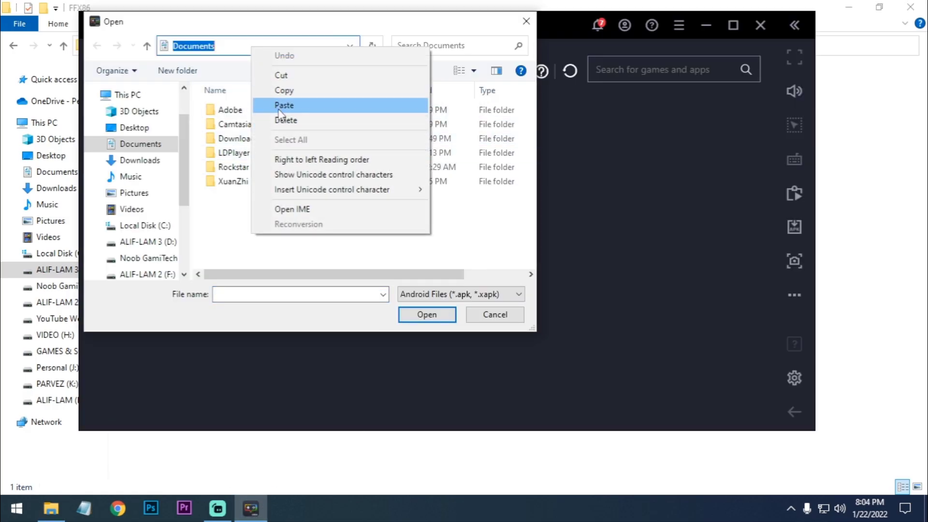
pyautogui.click(282, 104)
pyautogui.press('Return')
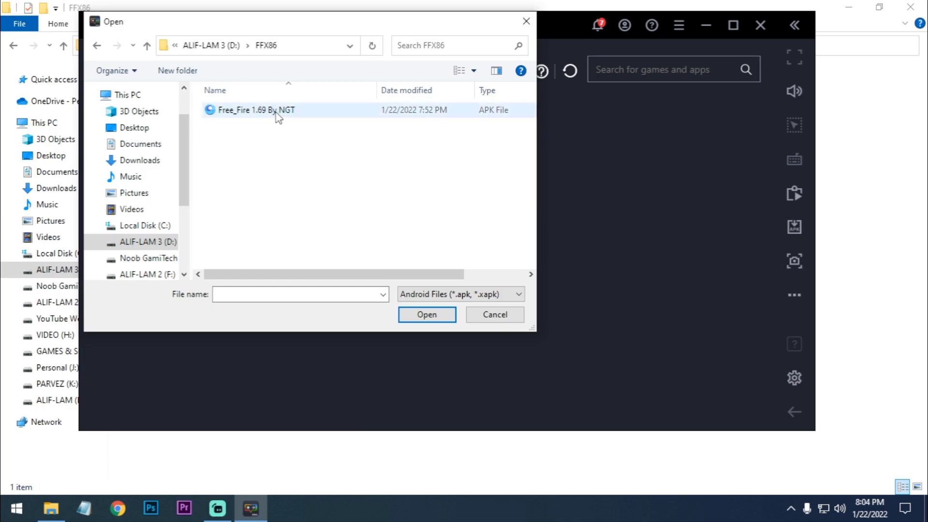
# - Install the Free_Fire 1.69 By NGT APK in the emulator and clear the File Explorer window from the desktop
pyautogui.click(277, 112)
pyautogui.click(425, 314)
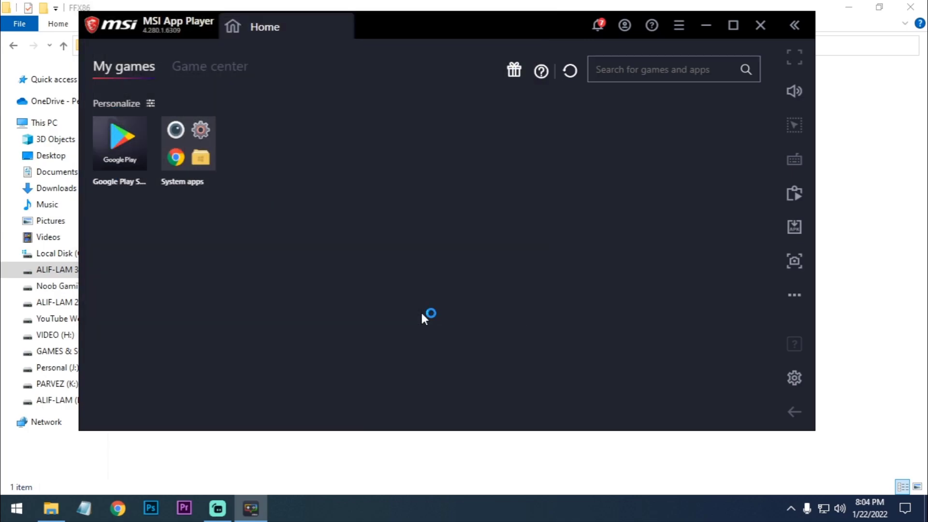
pyautogui.click(924, 5)
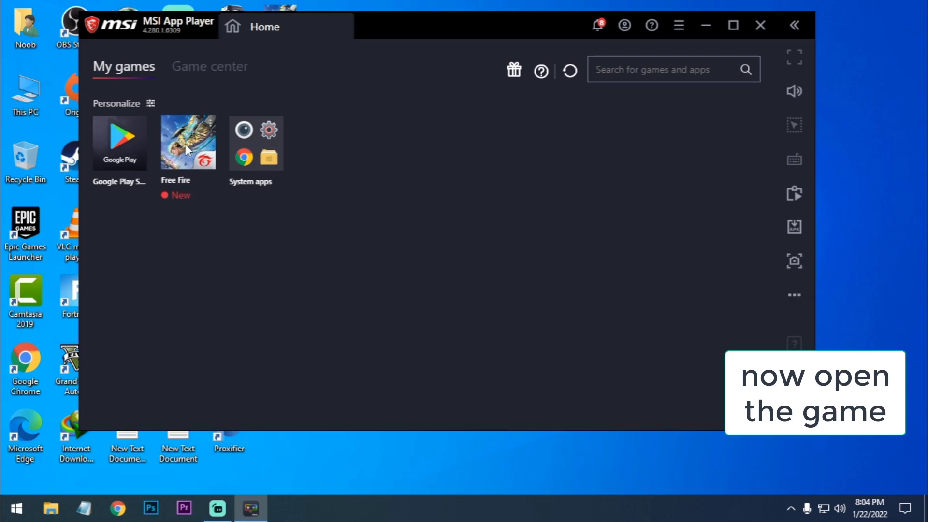
# - Launch Free Fire, dismiss the How to play tips, reposition the emulator window and confirm the data access prompt
pyautogui.click(184, 144)
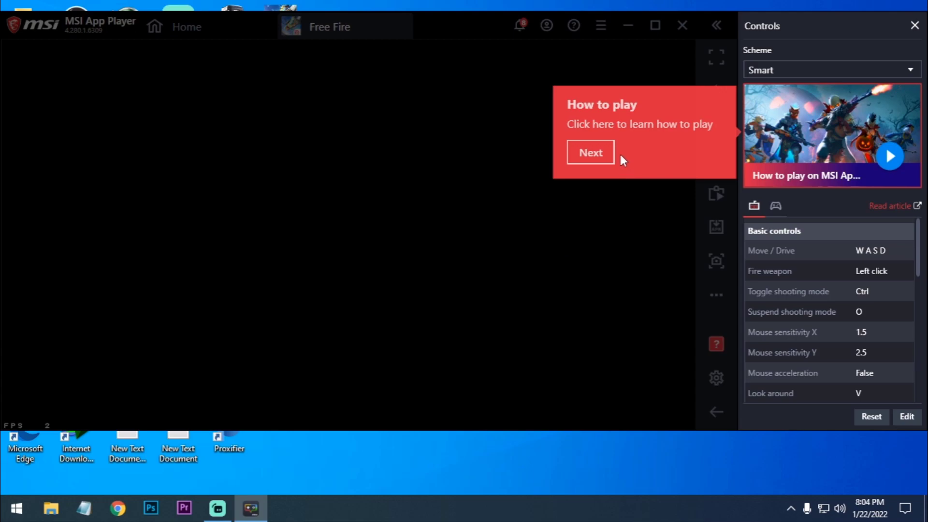
pyautogui.click(594, 157)
pyautogui.click(592, 337)
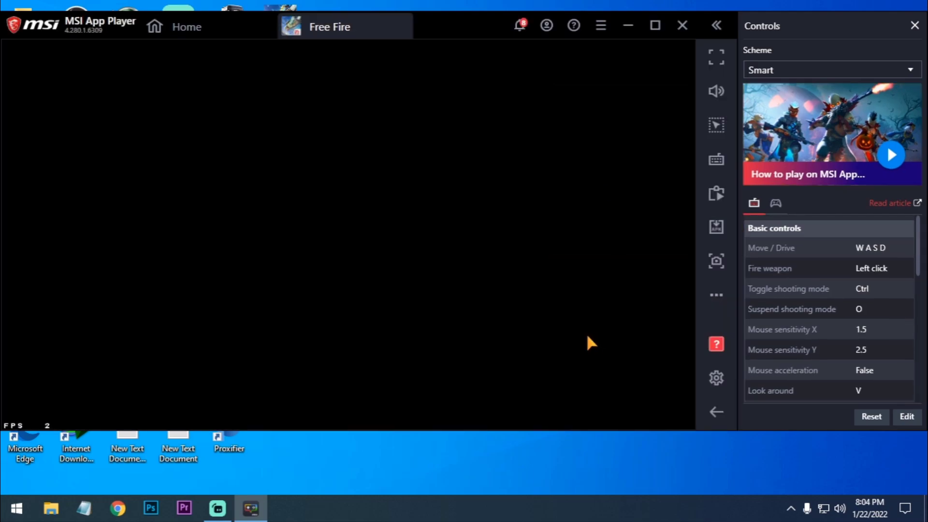
pyautogui.moveTo(451, 32); pyautogui.dragTo(472, 35)
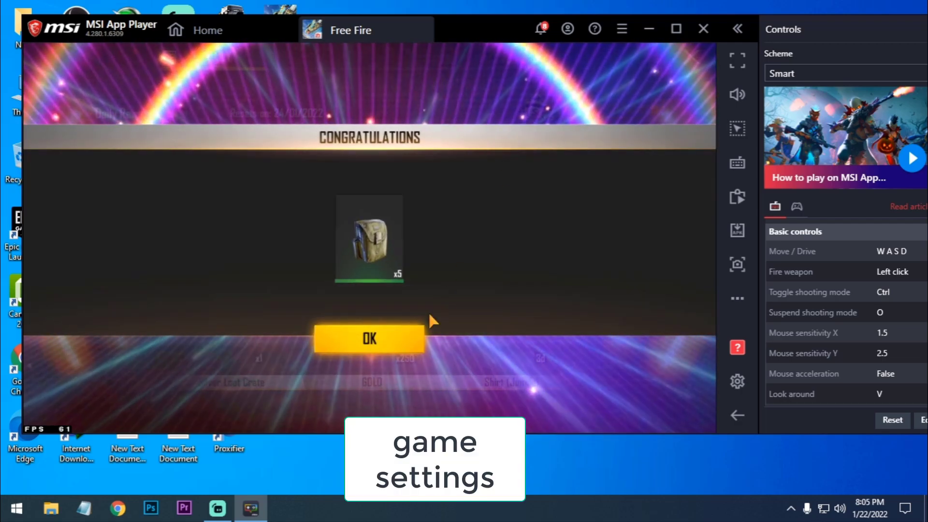
pyautogui.click(417, 339)
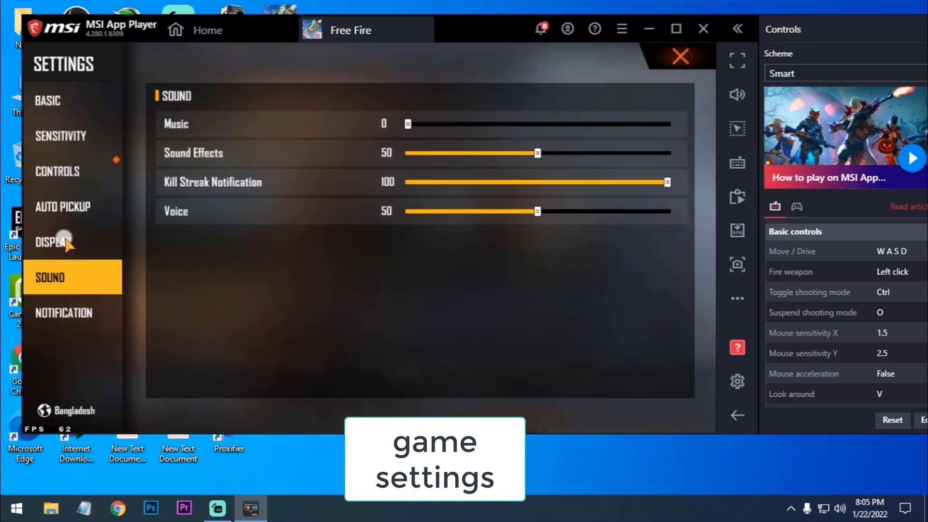
# - Set the graphics to Smooth in the game's display settings and close the settings
pyautogui.click(67, 243)
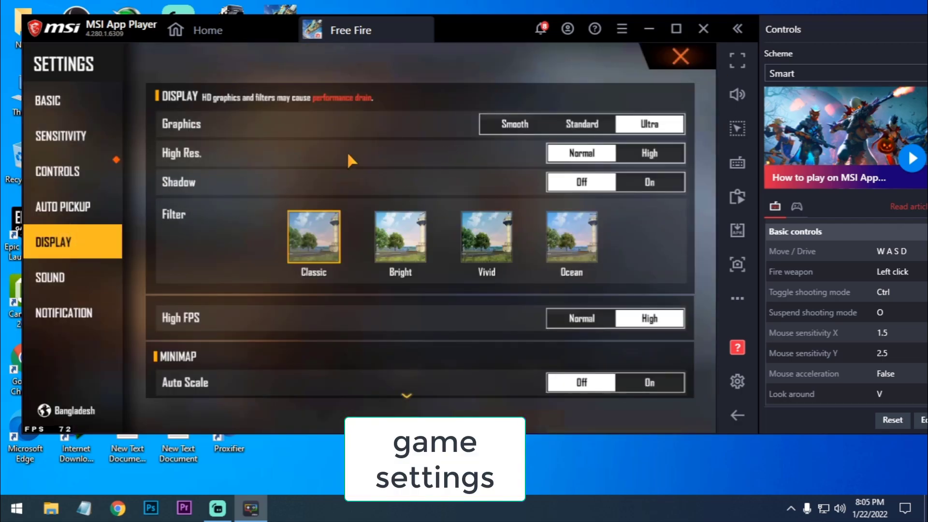
pyautogui.click(493, 126)
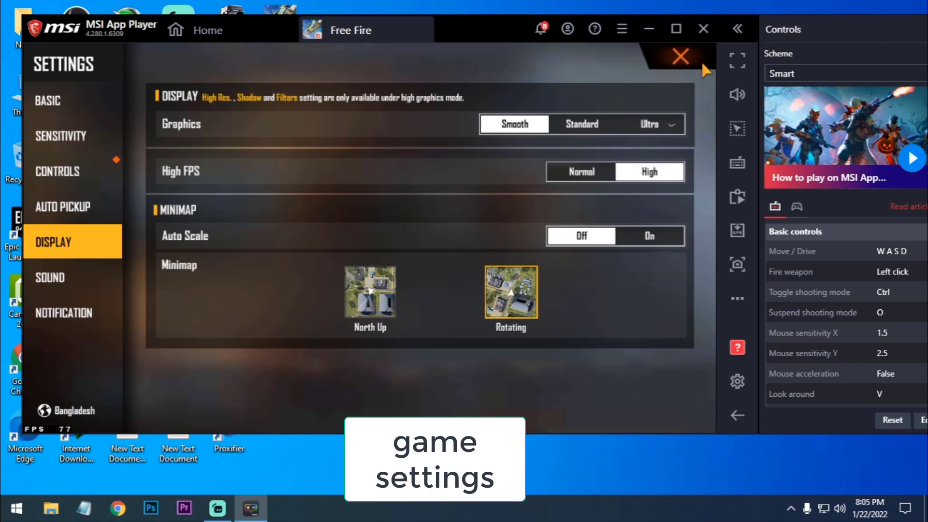
pyautogui.click(687, 55)
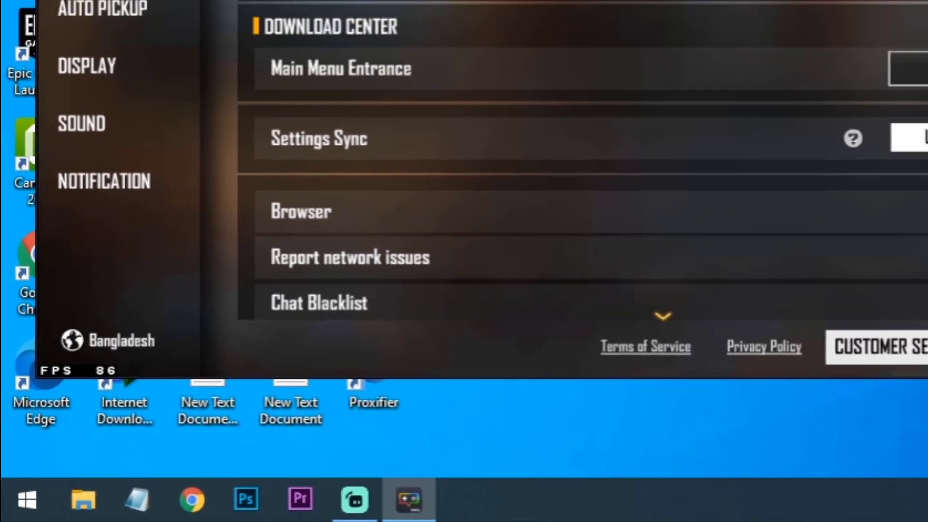
# - Set the game sensitivity to General 40, Red Dot 25, 2x Scope 20, 4x Scope 20 and Sniper Scope 15, and close the settings
pyautogui.click(61, 135)
pyautogui.moveTo(574, 125); pyautogui.dragTo(510, 129)
pyautogui.moveTo(629, 154); pyautogui.dragTo(472, 160)
pyautogui.moveTo(602, 182); pyautogui.dragTo(460, 186)
pyautogui.moveTo(577, 211); pyautogui.dragTo(463, 219)
pyautogui.moveTo(537, 240); pyautogui.dragTo(445, 242)
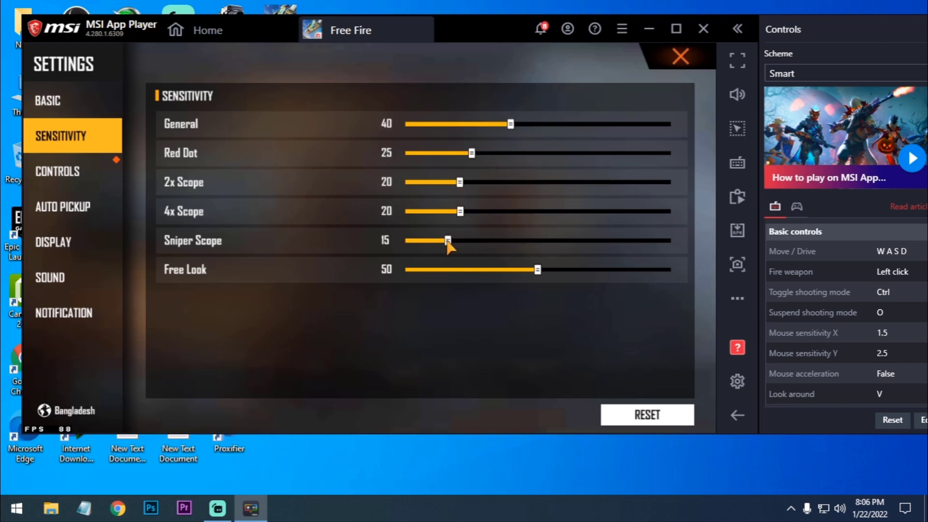
pyautogui.click(679, 56)
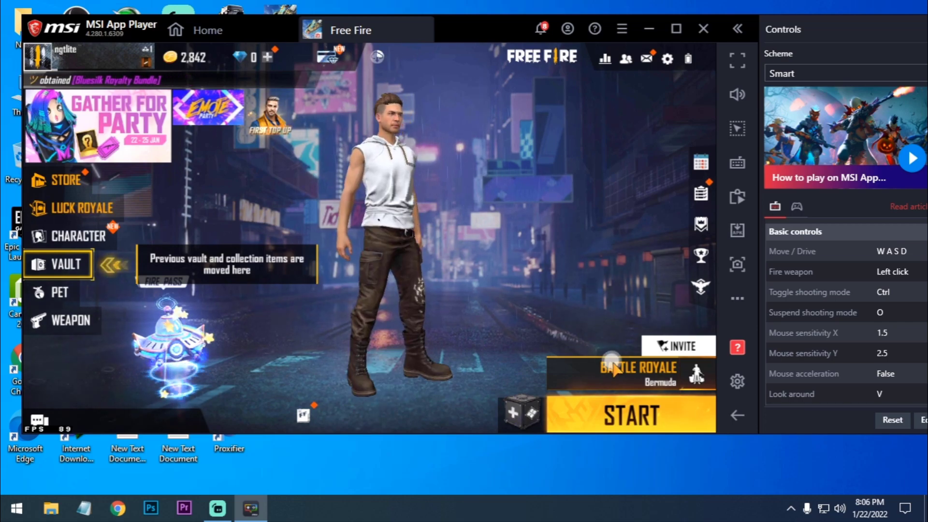
# - Choose Training in the game mode selection and start the training session
pyautogui.click(629, 372)
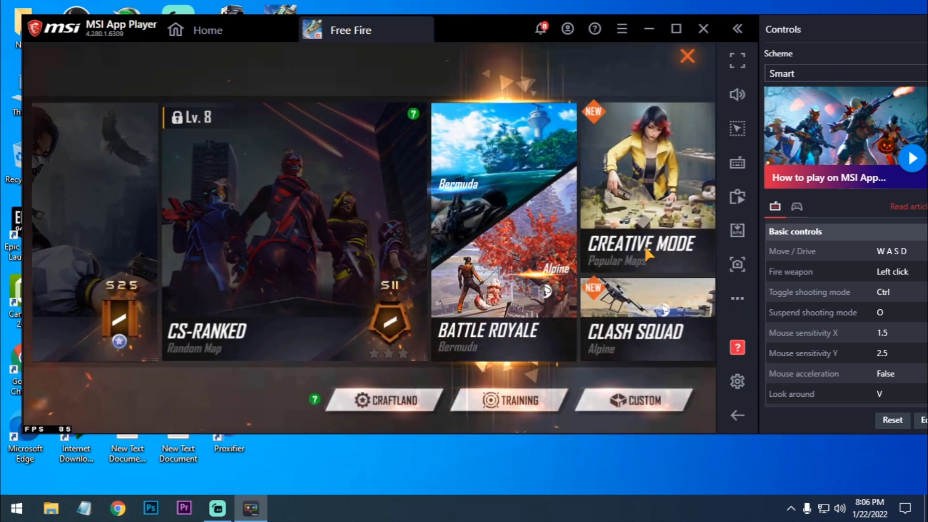
pyautogui.moveTo(646, 252); pyautogui.dragTo(464, 354)
pyautogui.click(513, 401)
pyautogui.click(657, 411)
pyautogui.click(658, 412)
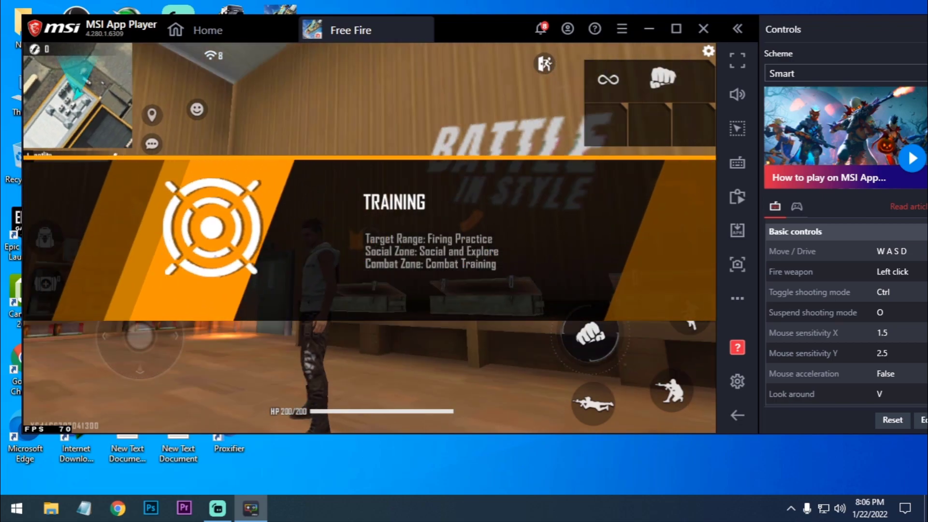
# - Switch the game to full screen and walk the character up to the weapons crate
pyautogui.click(735, 63)
pyautogui.press('ctrl')
pyautogui.press('w')
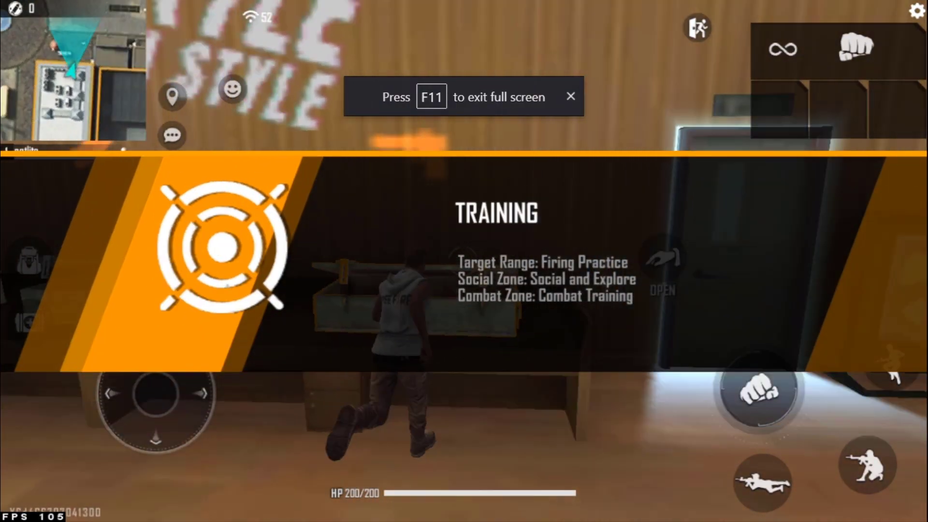
# - Open the weapons crate, obtain a shotgun, the MP40 and a pistol, and close the crate
pyautogui.press('f')
pyautogui.click(579, 104)
pyautogui.click(97, 237)
pyautogui.click(613, 430)
pyautogui.click(479, 103)
pyautogui.click(435, 160)
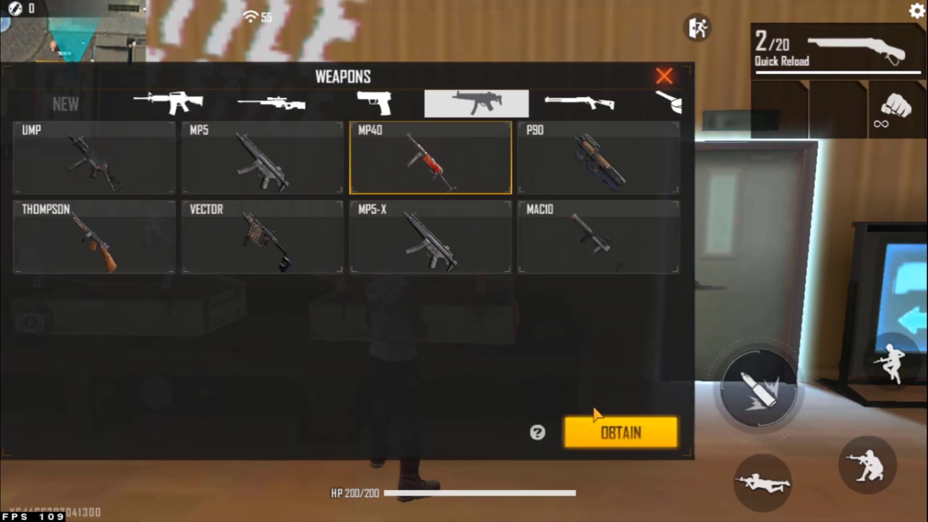
pyautogui.click(607, 427)
pyautogui.click(378, 98)
pyautogui.click(263, 157)
pyautogui.click(614, 431)
pyautogui.click(664, 76)
# - Open the supply crate again, obtain three more items from it and close it
pyautogui.press('f')
pyautogui.click(263, 316)
pyautogui.click(619, 434)
pyautogui.click(262, 302)
pyautogui.click(604, 433)
pyautogui.scroll(3, 431, 242)
pyautogui.click(431, 157)
pyautogui.click(613, 435)
pyautogui.click(664, 76)
# - Run and jump through the training area while firing the shotgun at targets and reloading it
pyautogui.press('ctrl')
pyautogui.press('w')
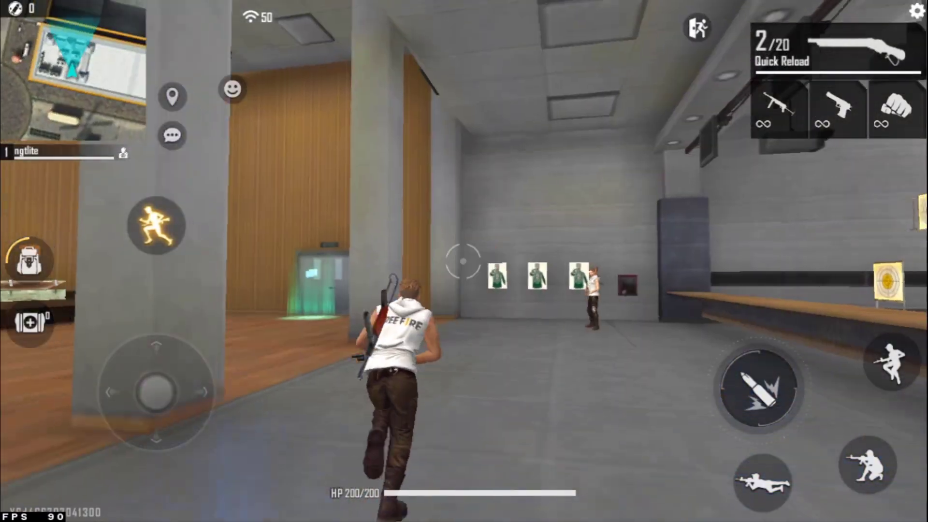
pyautogui.press('w')
pyautogui.press('s')
pyautogui.press('d')
pyautogui.click(463, 261)
pyautogui.press('w')
pyautogui.press('r')
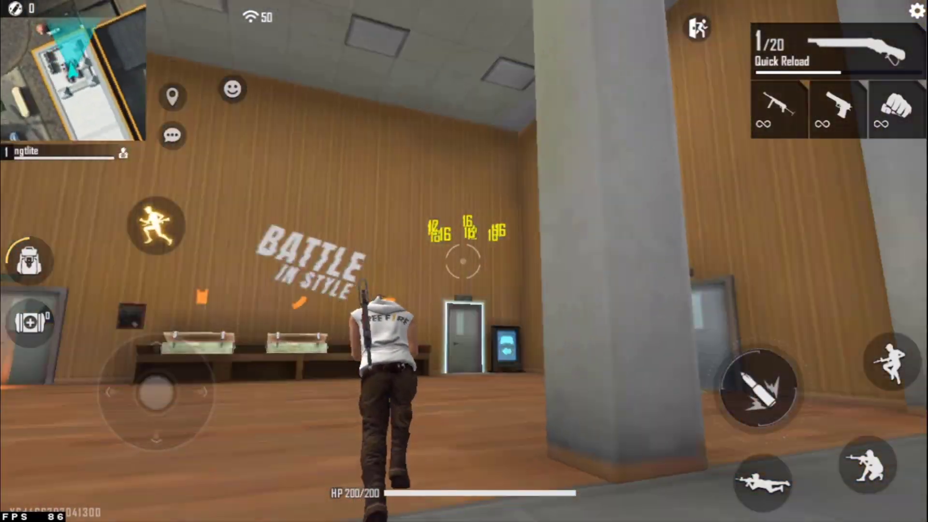
pyautogui.press('space')
pyautogui.press('a')
pyautogui.click(463, 261)
pyautogui.press('w')
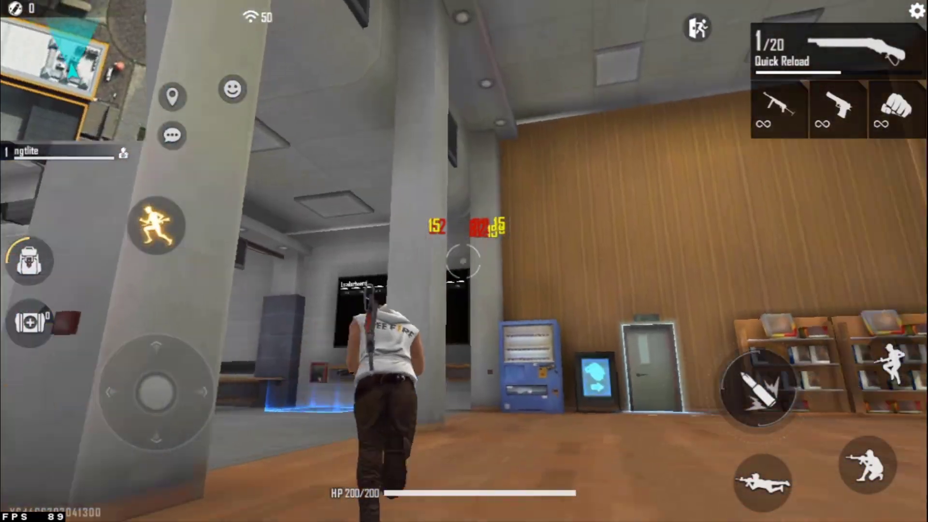
pyautogui.press('space')
pyautogui.press('r')
# - Switch to the MP40 and keep running and jumping around the shooting range
pyautogui.press('1')
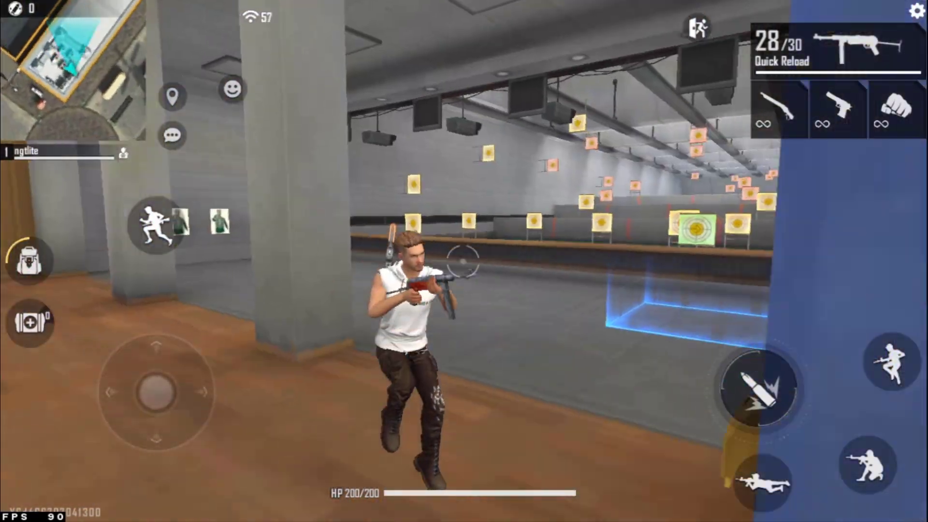
pyautogui.press('w')
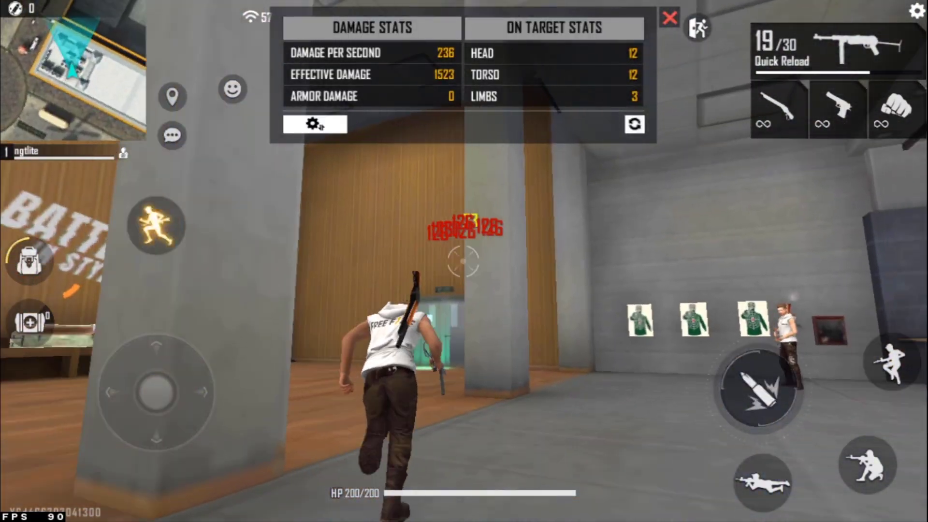
pyautogui.press('space')
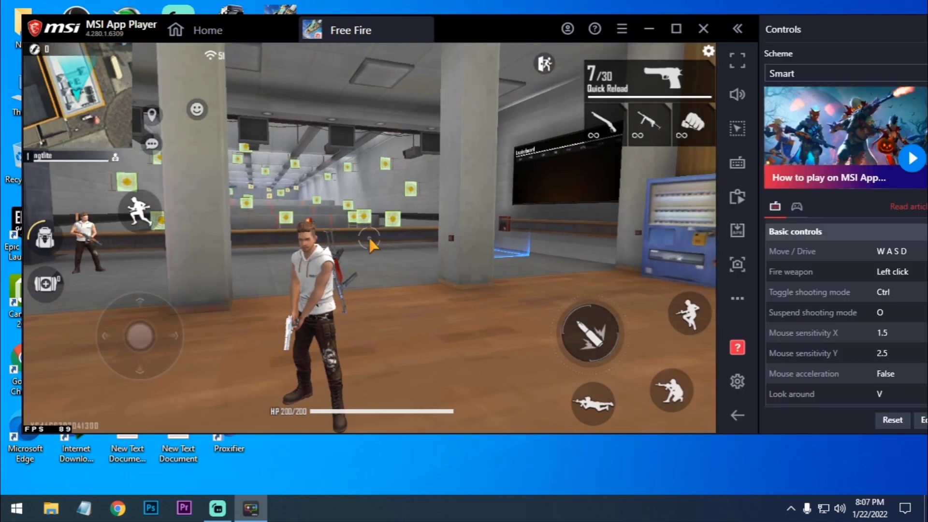
# - Open the aim control's Pan settings in the controls editor, check the mouse sensitivity X, Y and Tweaks values, and close the editor
pyautogui.click(737, 163)
pyautogui.click(616, 275)
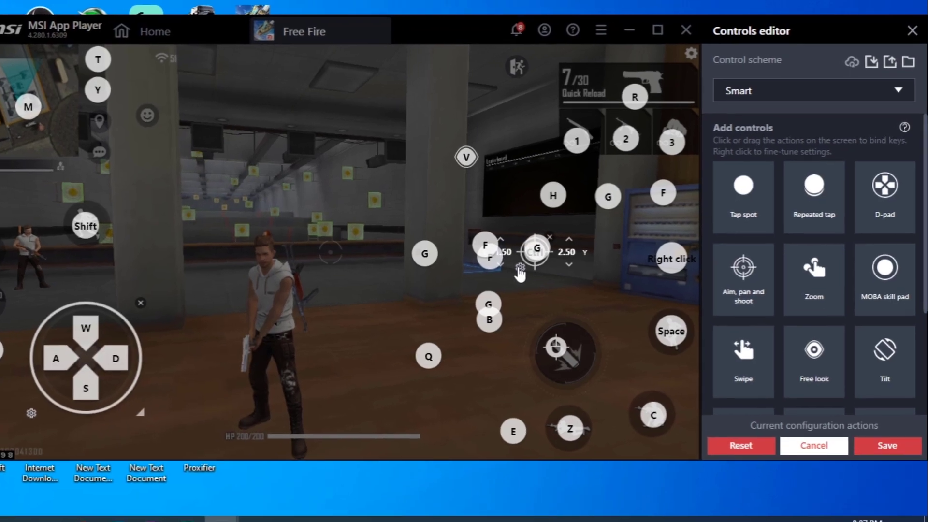
pyautogui.click(536, 258)
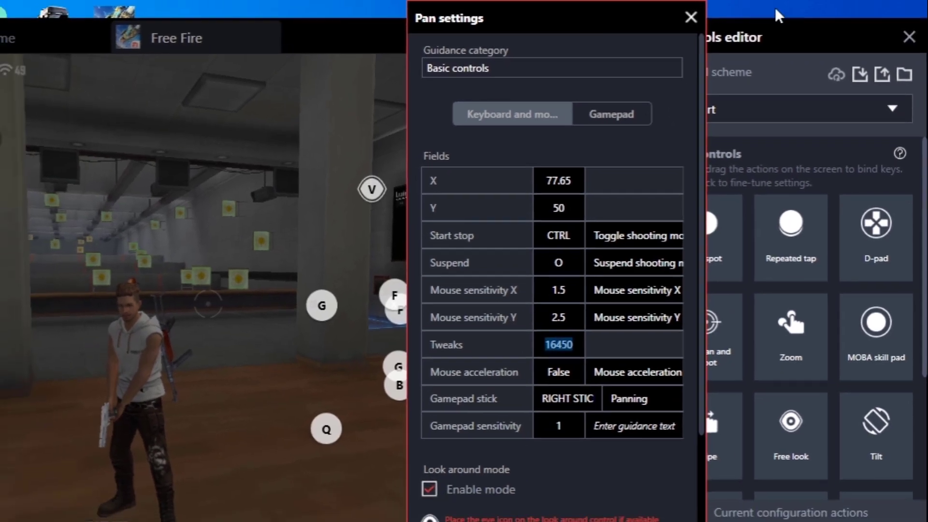
pyautogui.click(666, 20)
pyautogui.click(912, 31)
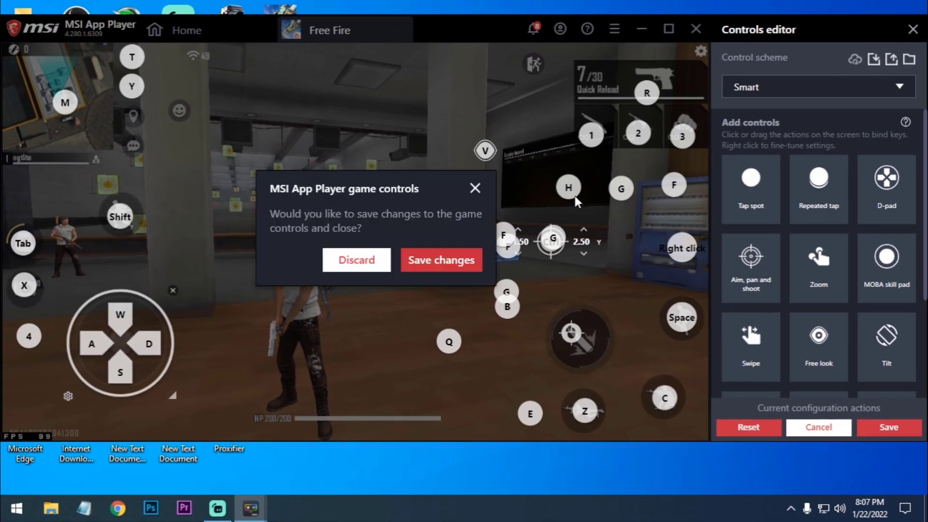